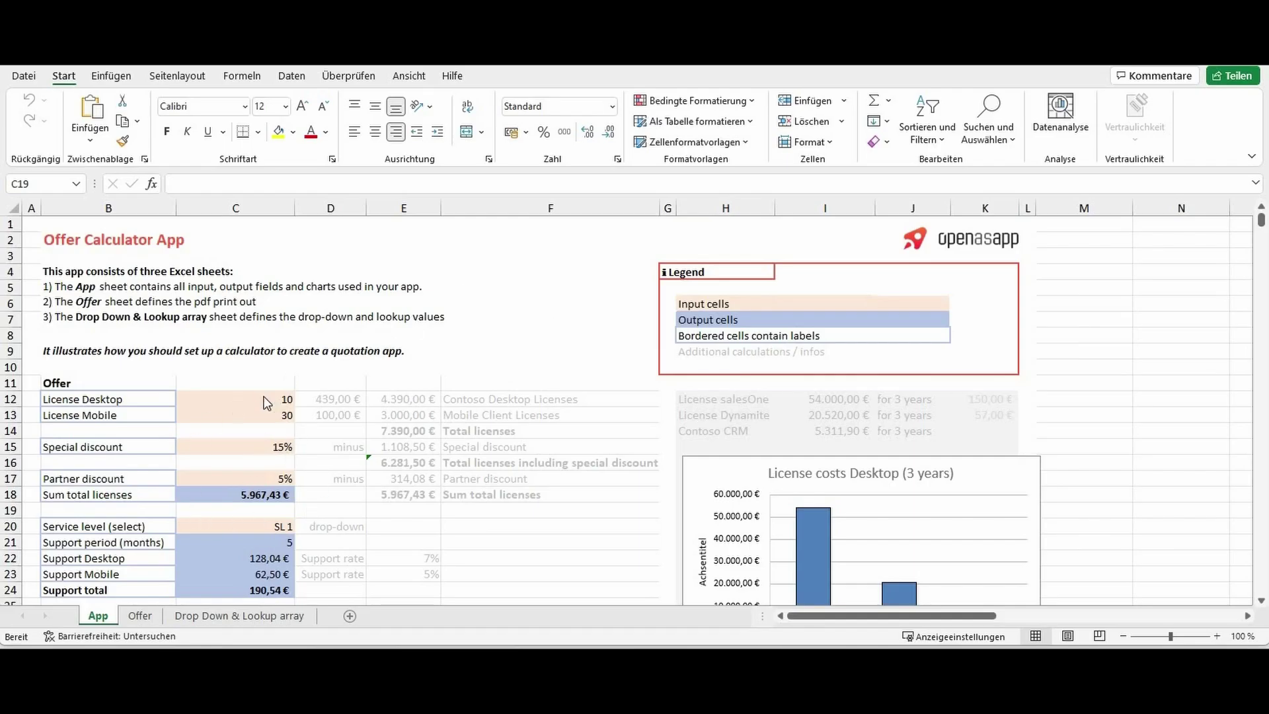
Scroll through the App sheet's charts and look over the Offer sheet
scroll(901, 402, down, 4)
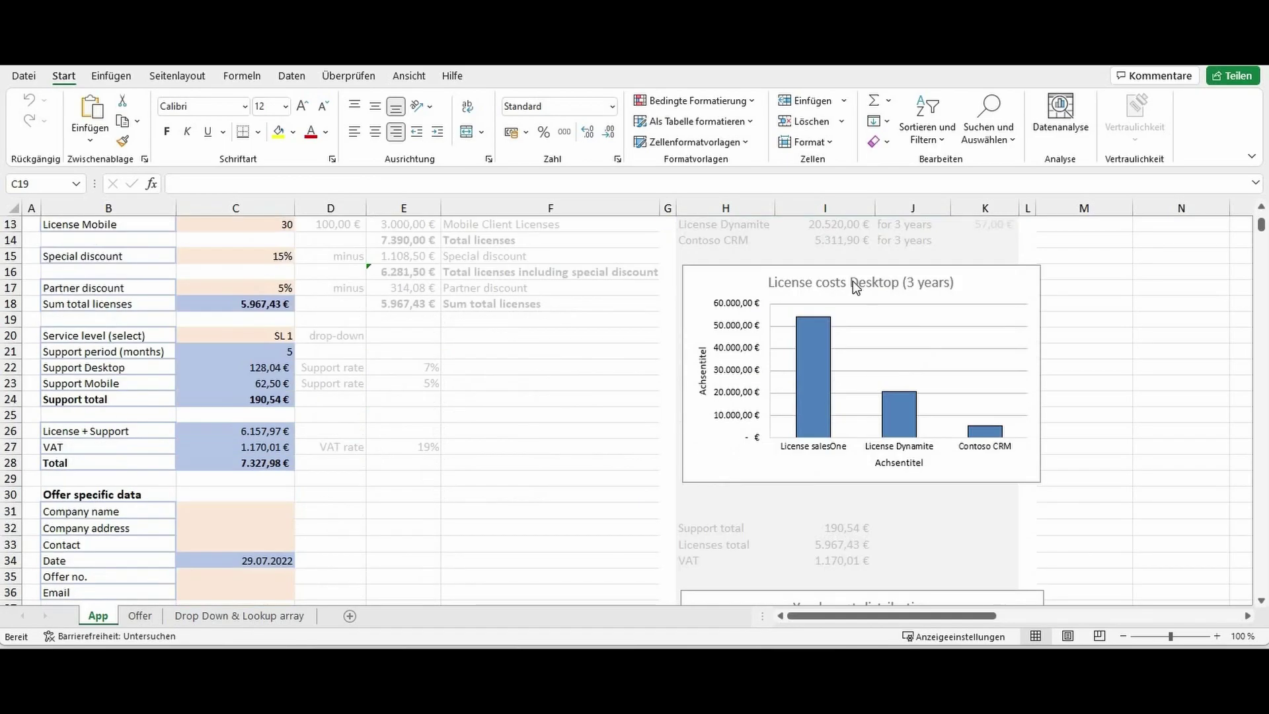
scroll(854, 283, down, 4)
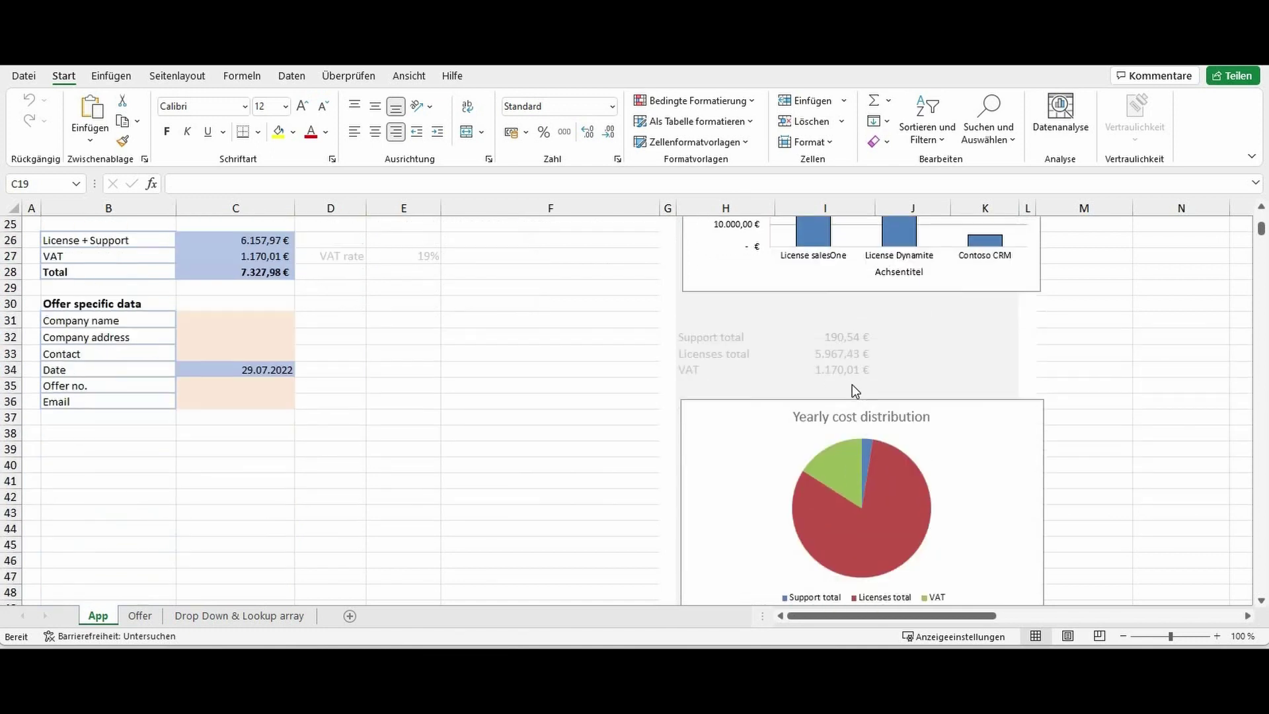
scroll(852, 388, up, 5)
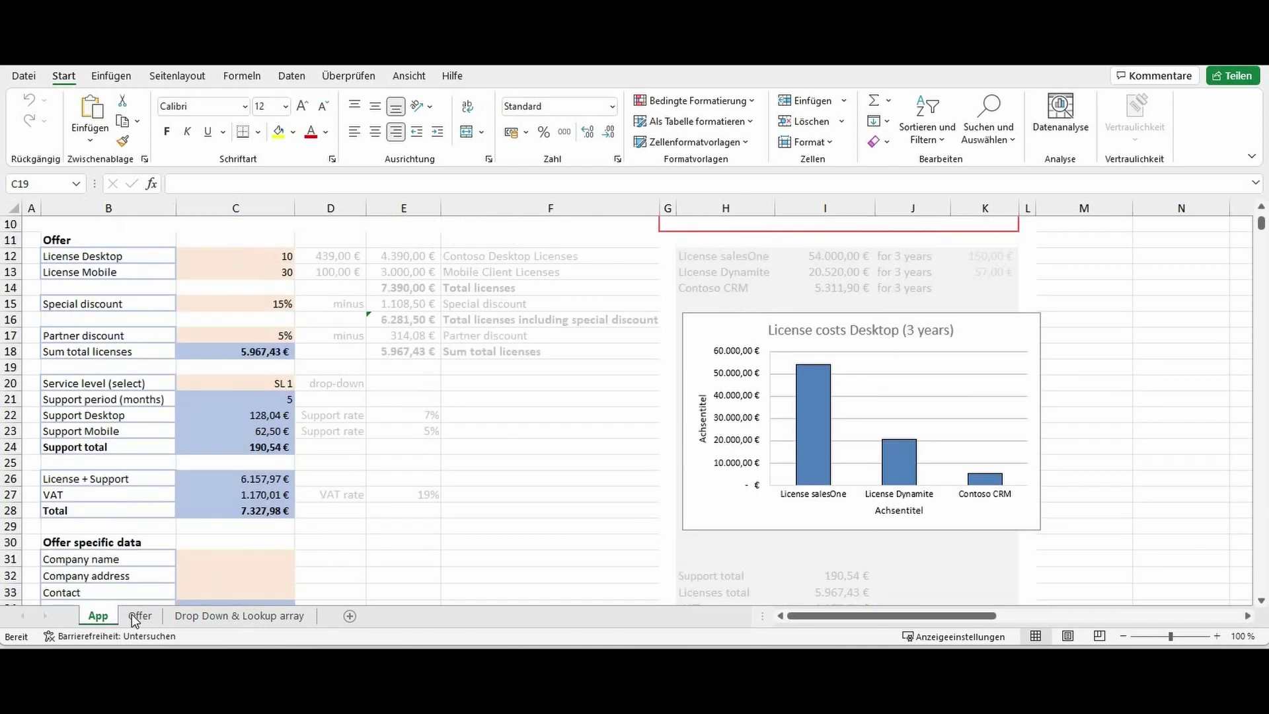
click(137, 616)
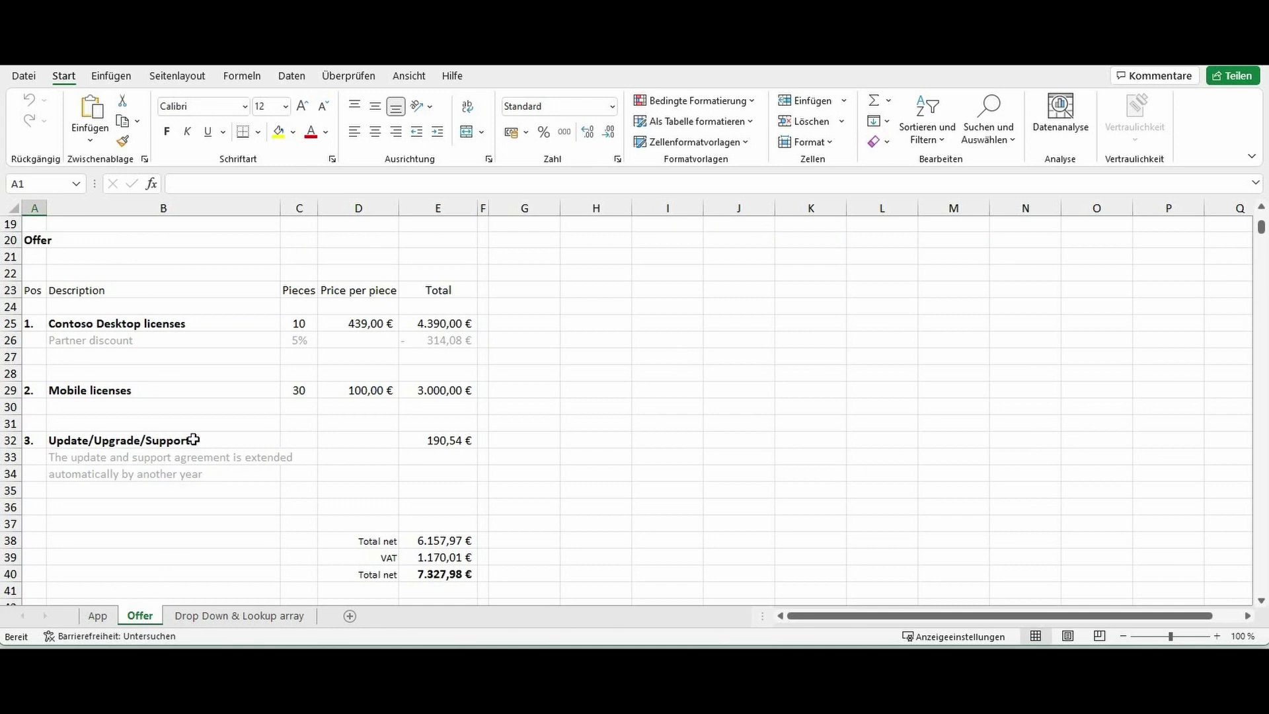
scroll(193, 439, up, 6)
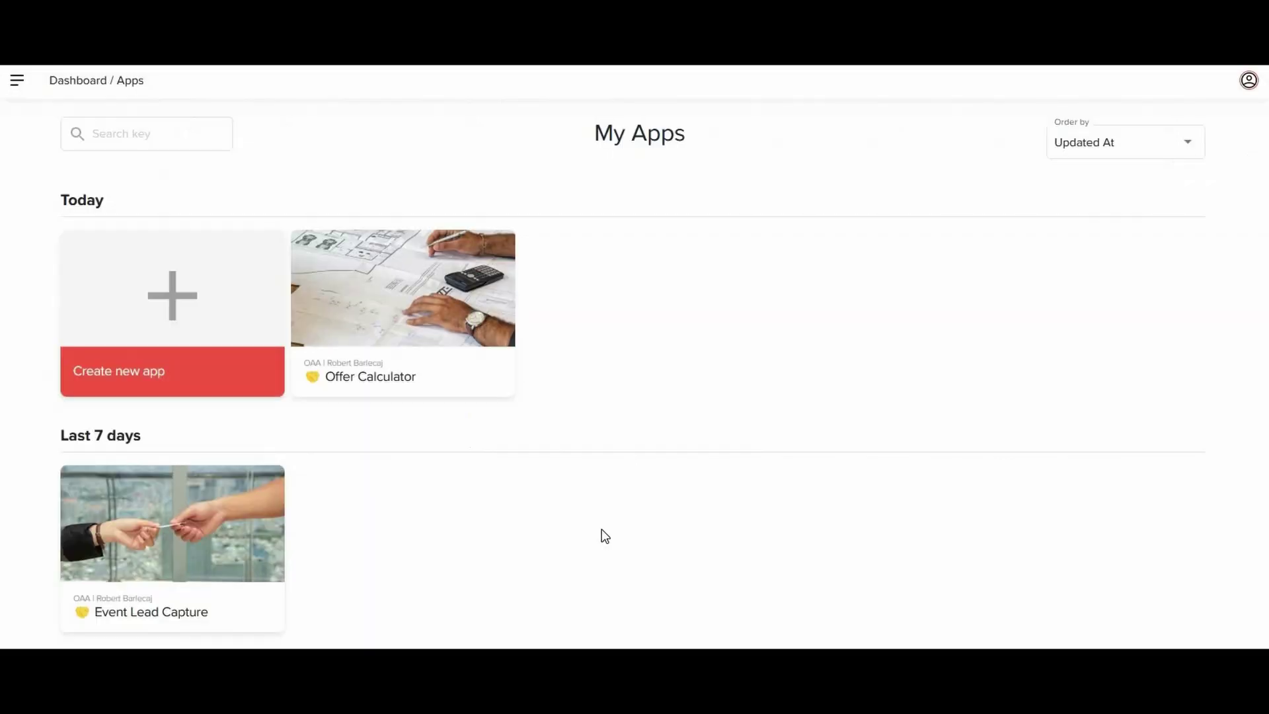
Create a new app with the intro 'This is an offer calculator for demo purposes.'
click(145, 311)
click(504, 360)
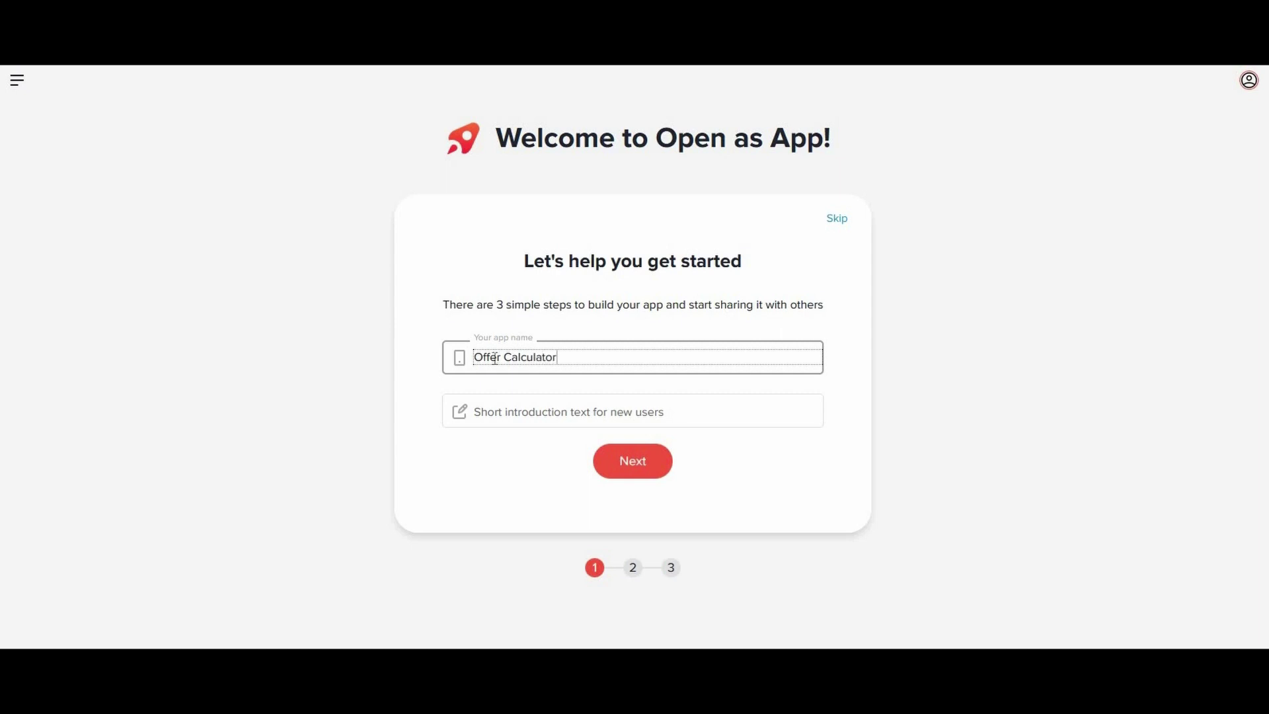
click(548, 418)
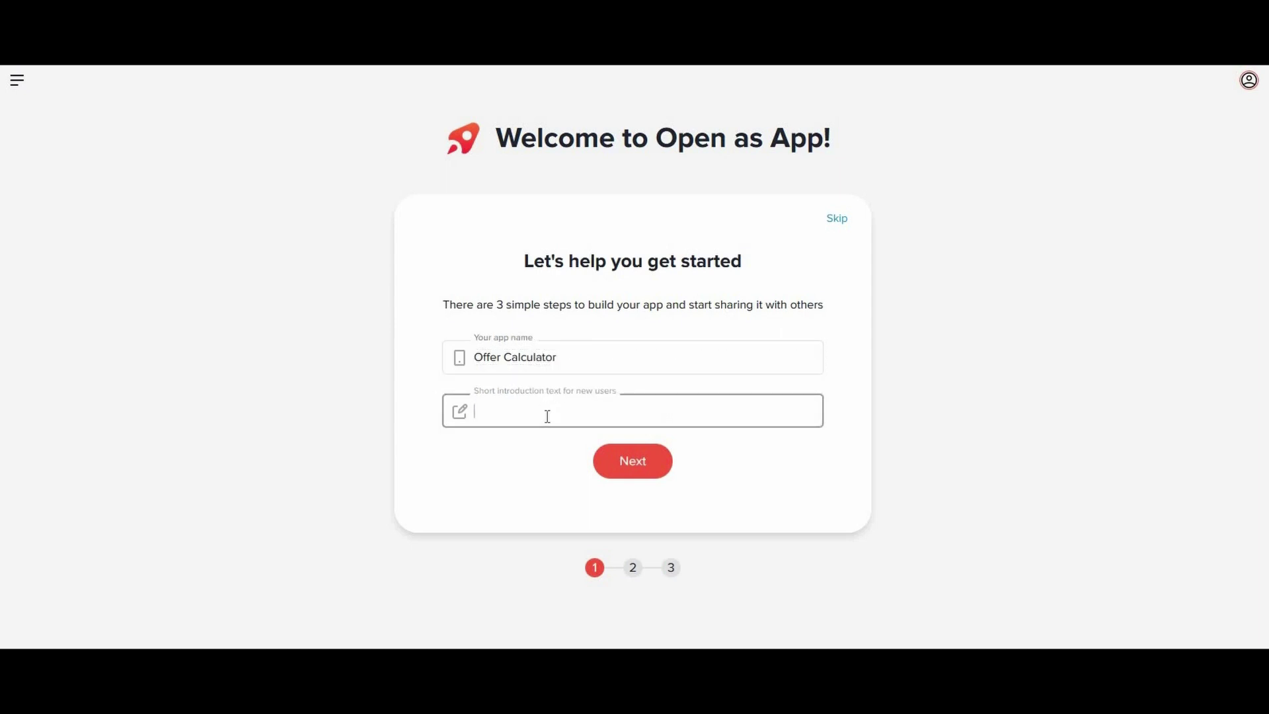
text(This is an offer calculator for demo purposes.)
Choose the Glowrange design theme for the app
click(645, 478)
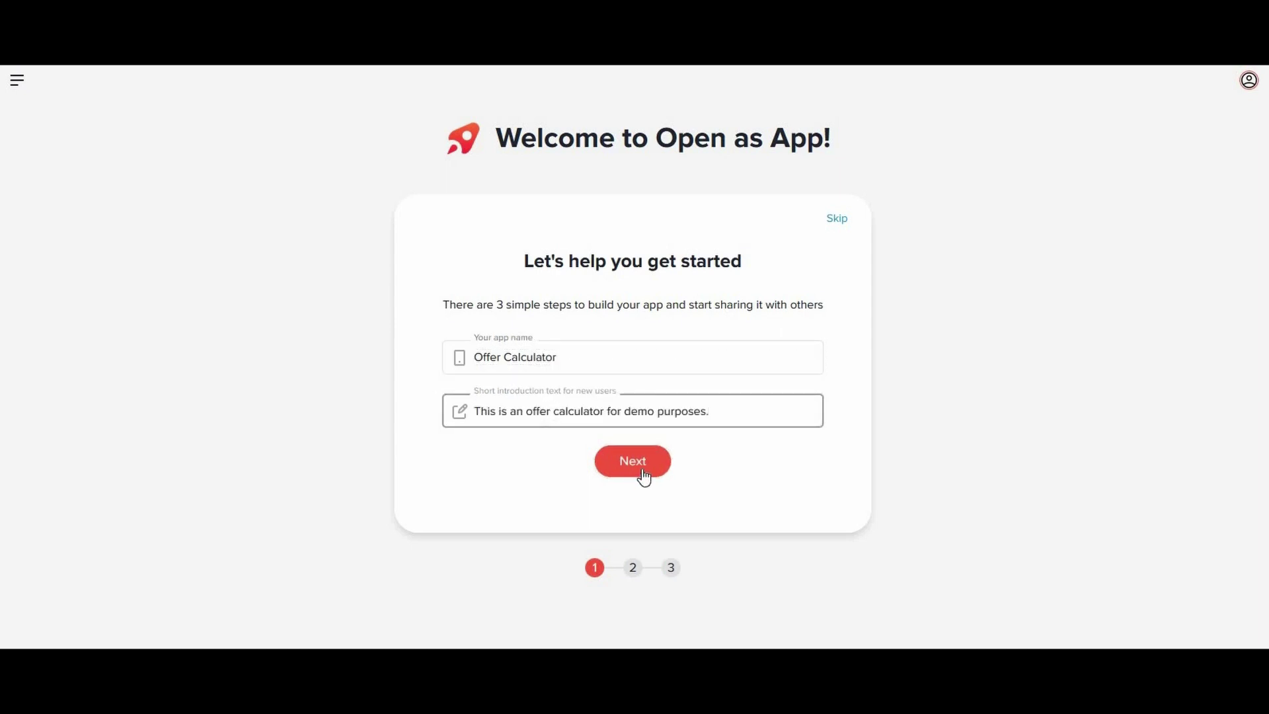
click(645, 478)
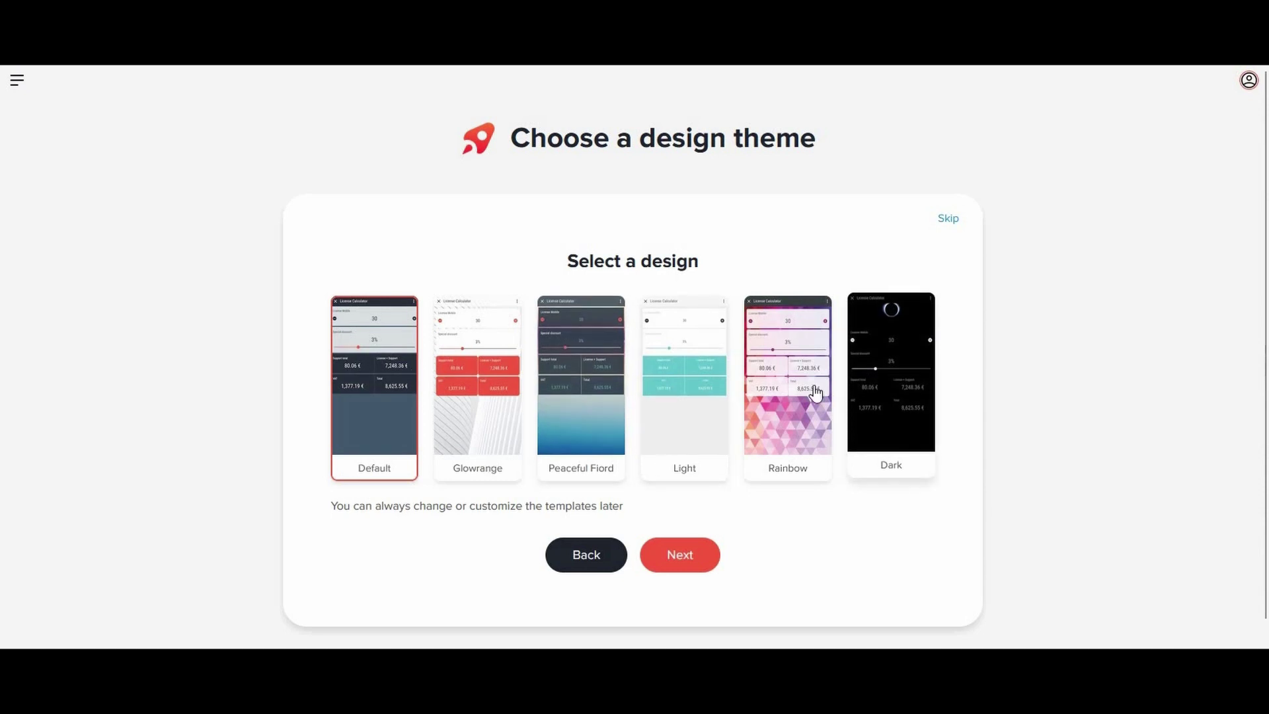
click(483, 372)
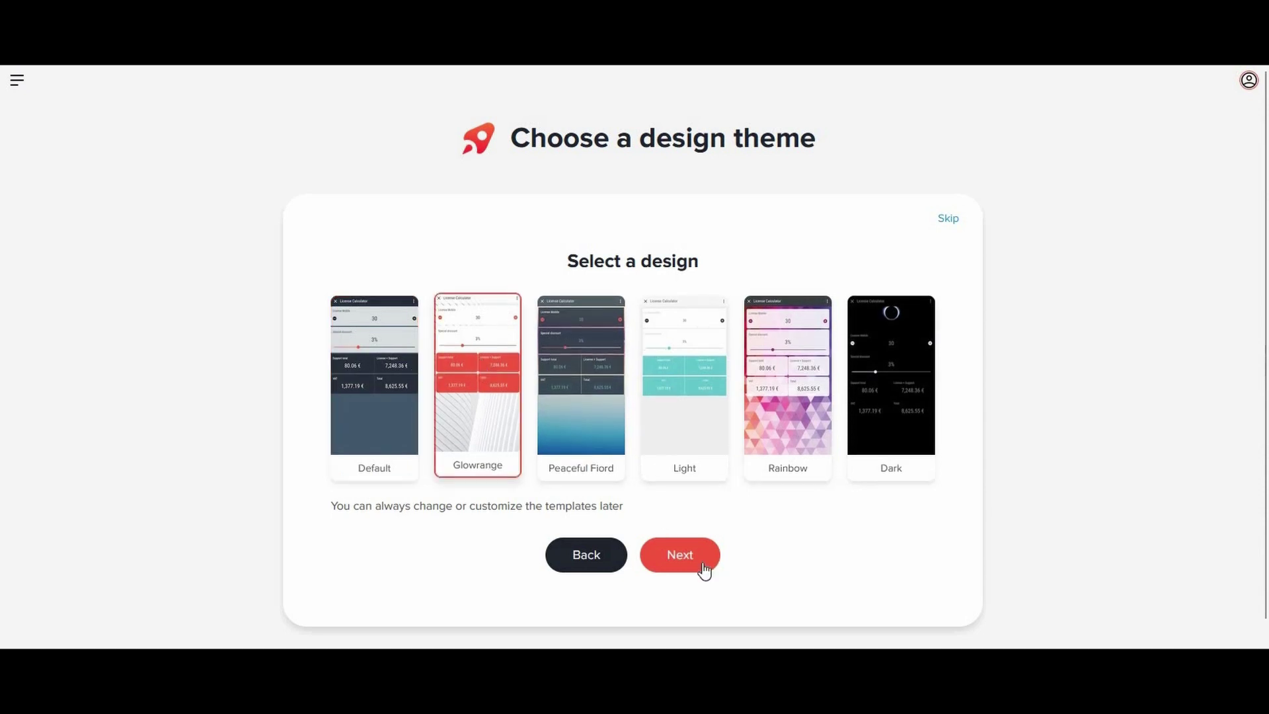
Upload the Offer Calculator.xlsx workbook and open it in the app editor
click(690, 573)
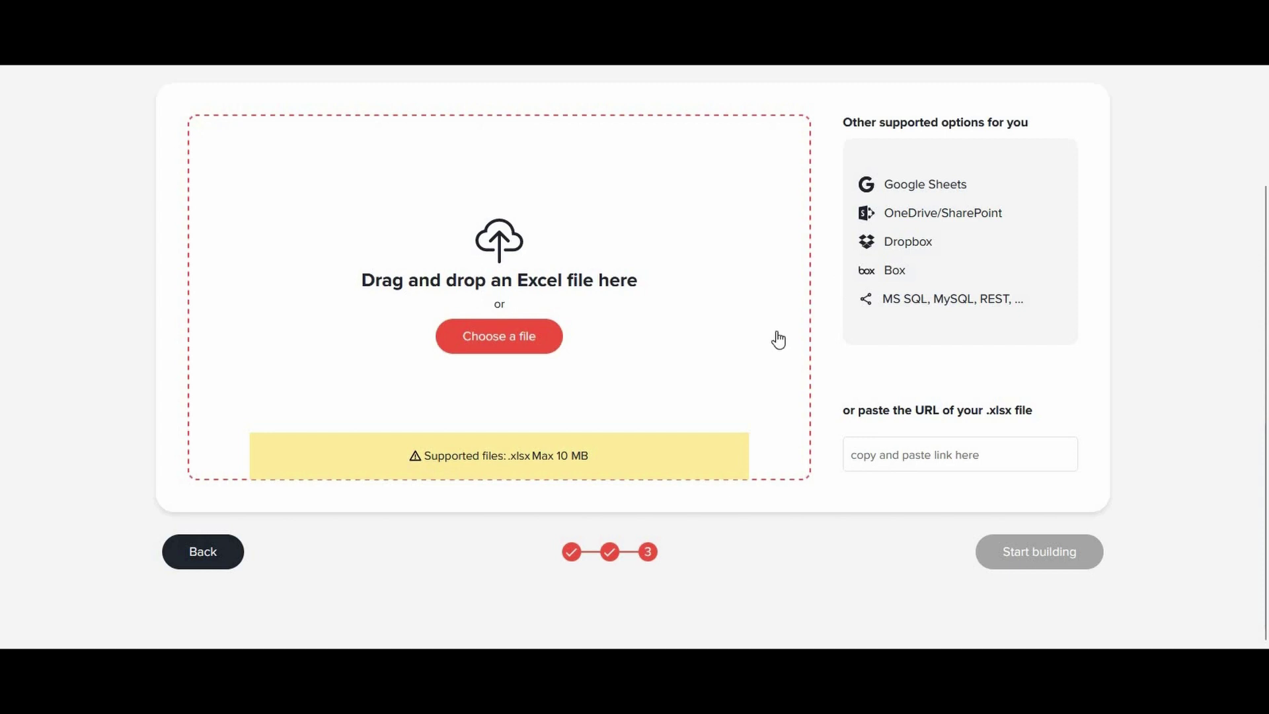
click(523, 349)
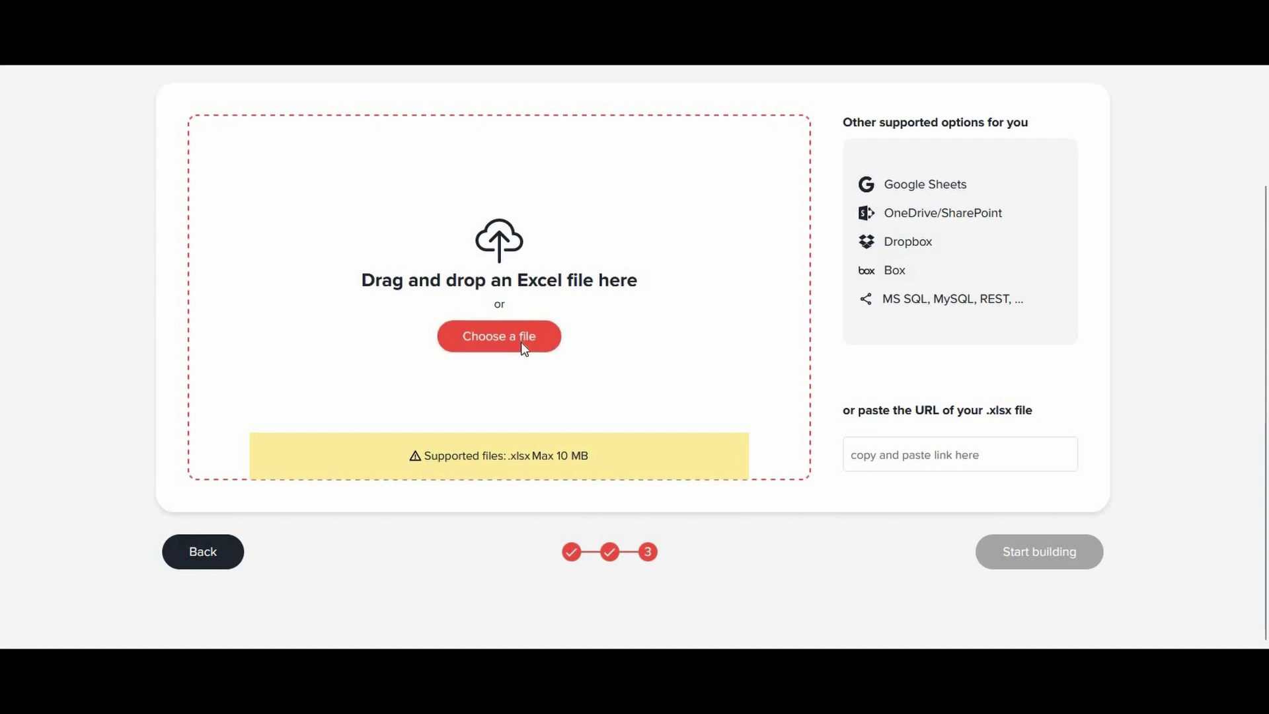
click(208, 127)
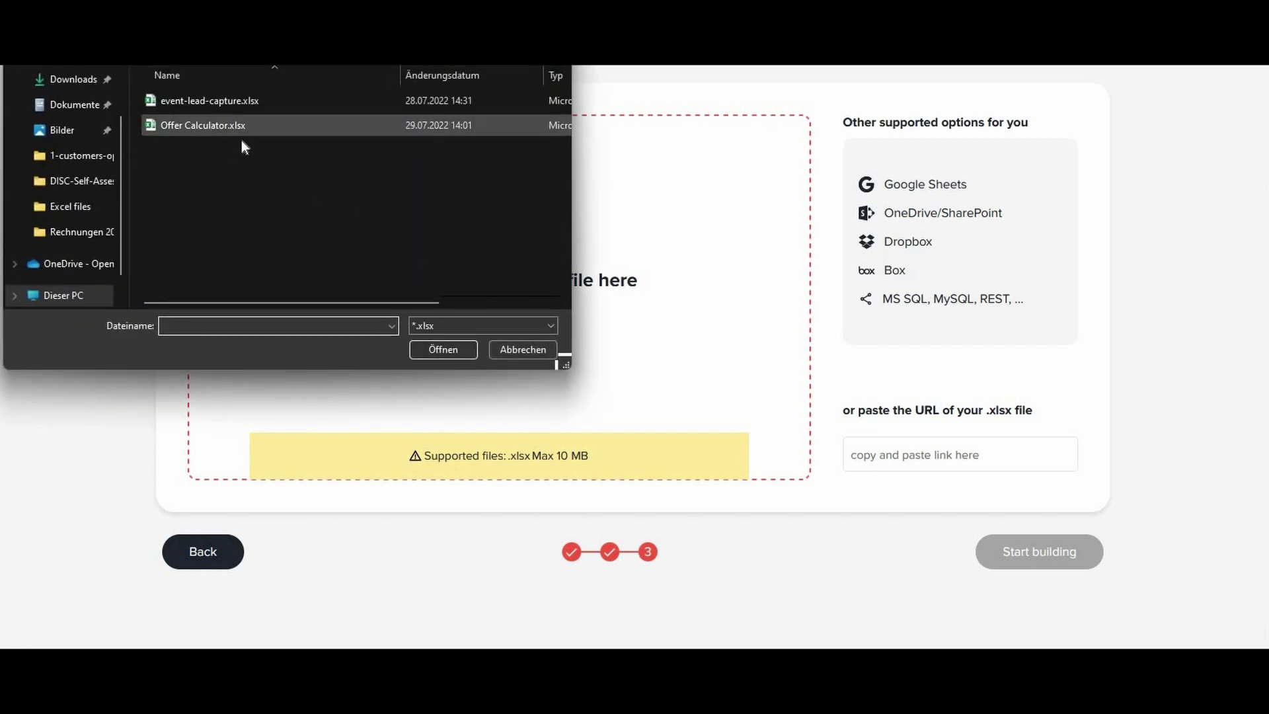
click(442, 352)
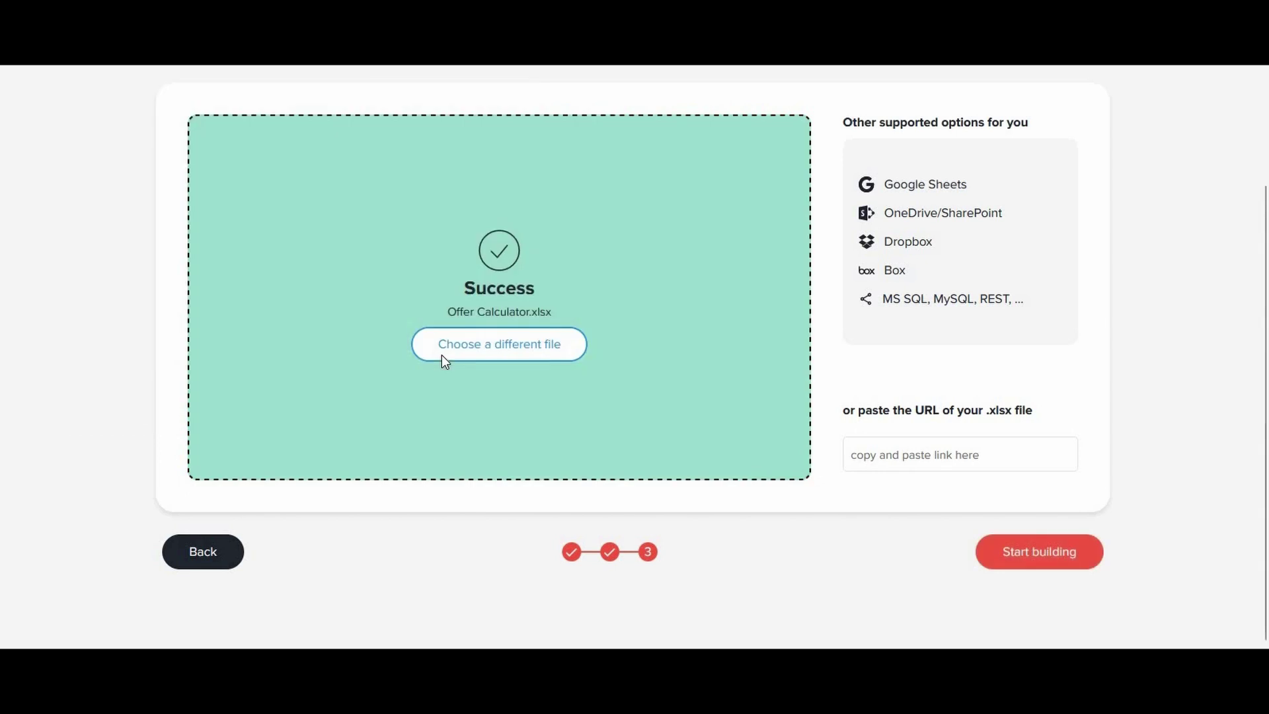
click(1005, 567)
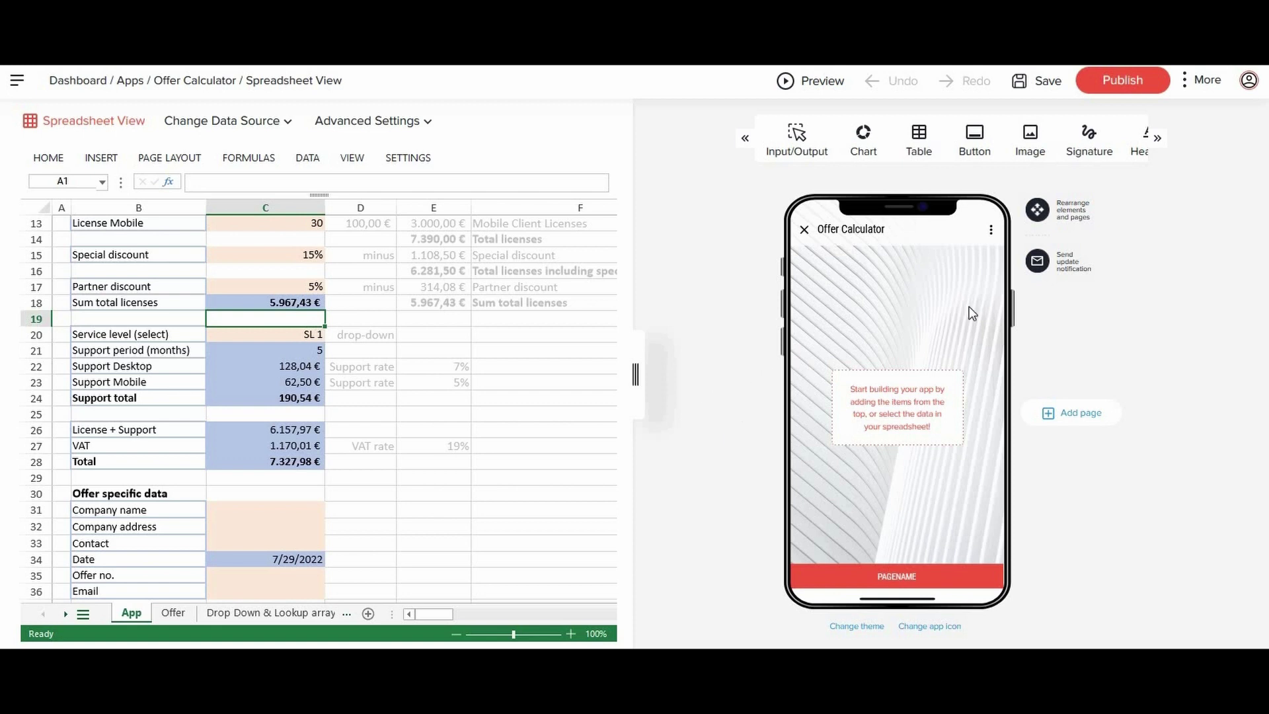
Insert an image element at the top of the page showing the openasapp logo PNG
click(1030, 138)
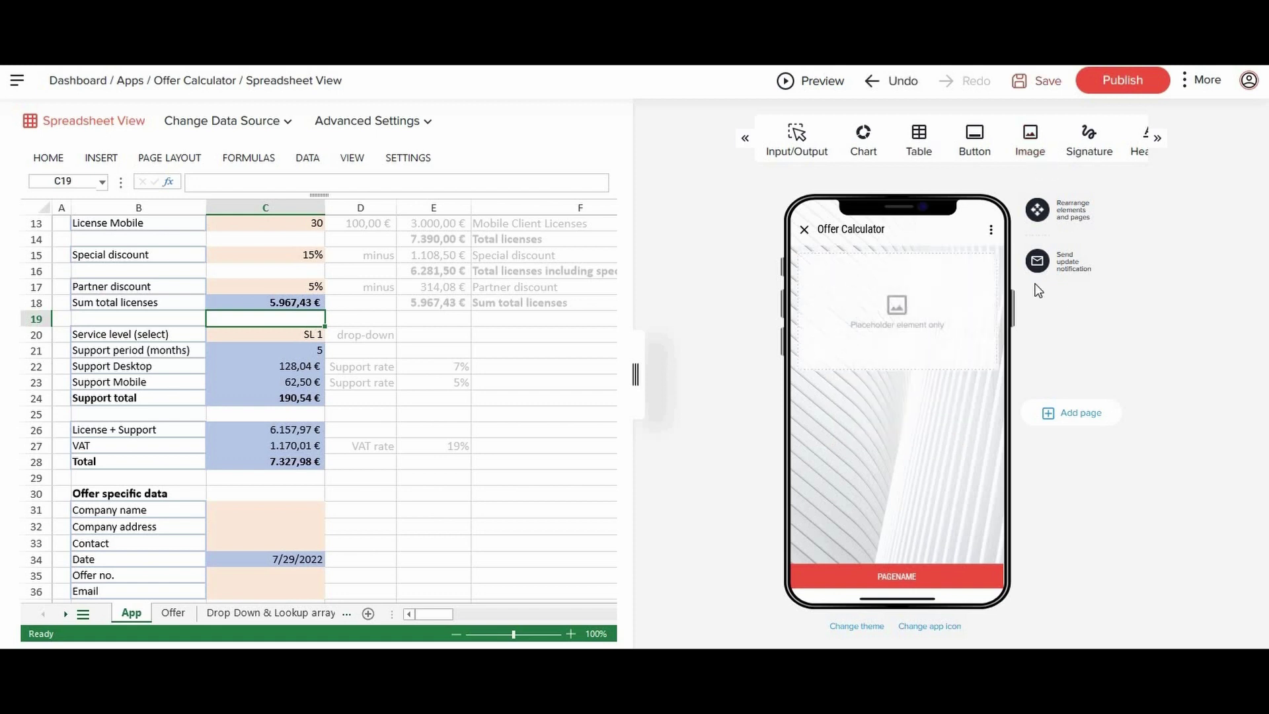
click(934, 265)
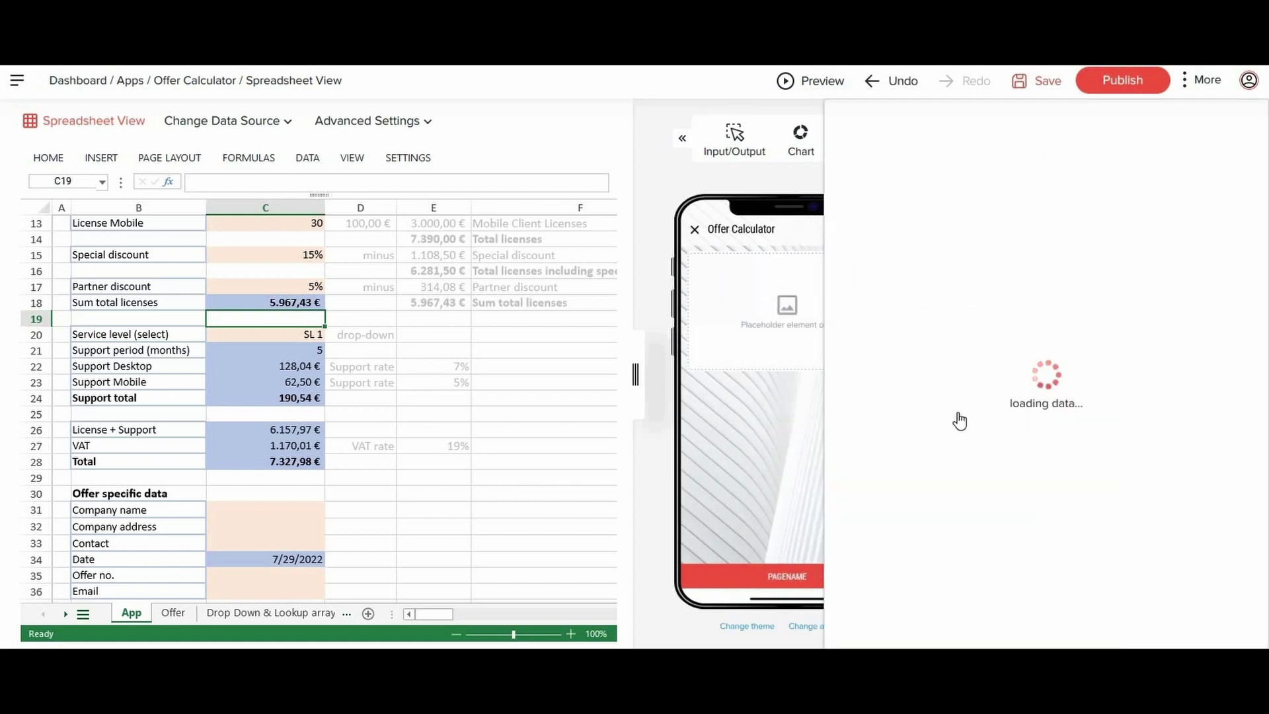
click(945, 444)
click(183, 122)
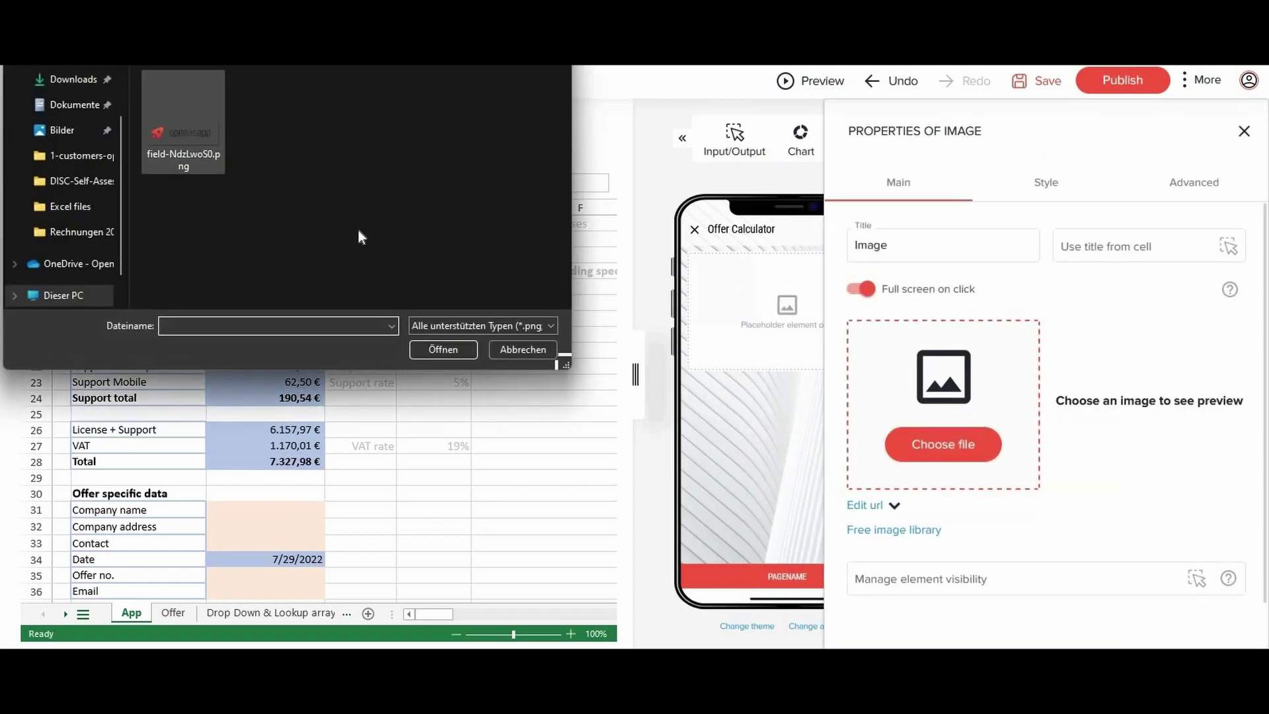
click(441, 349)
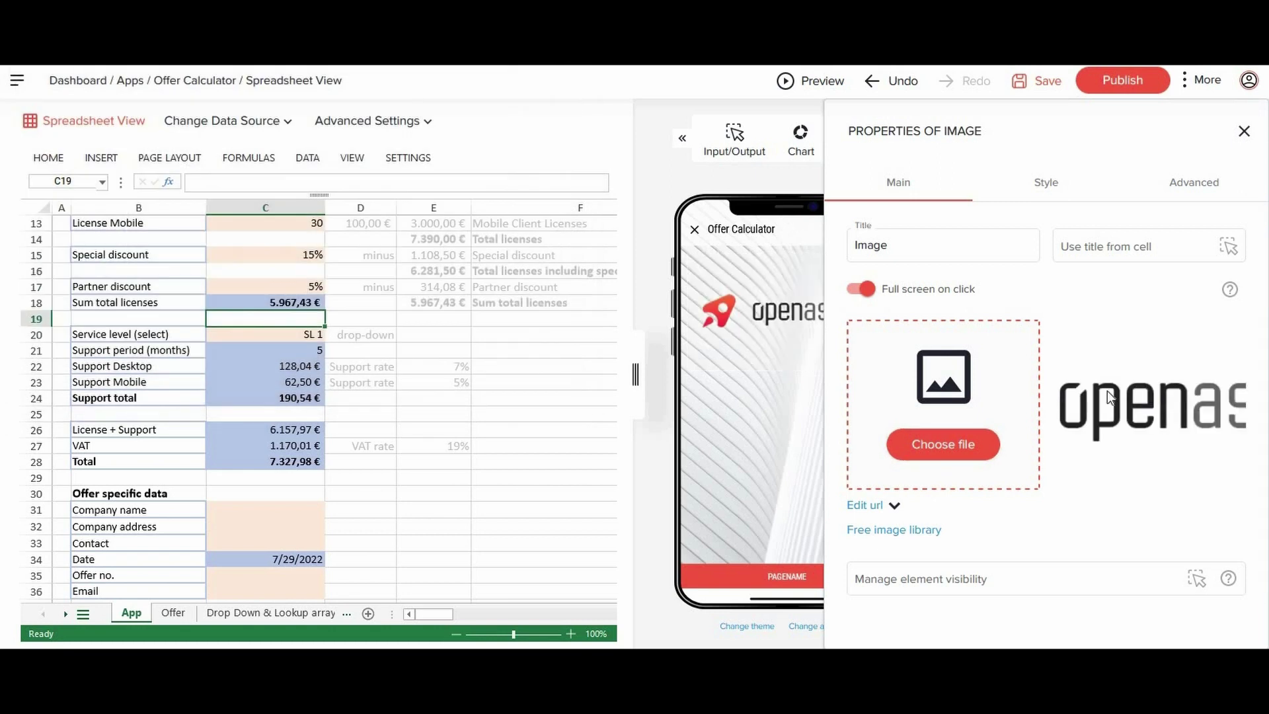
click(1244, 130)
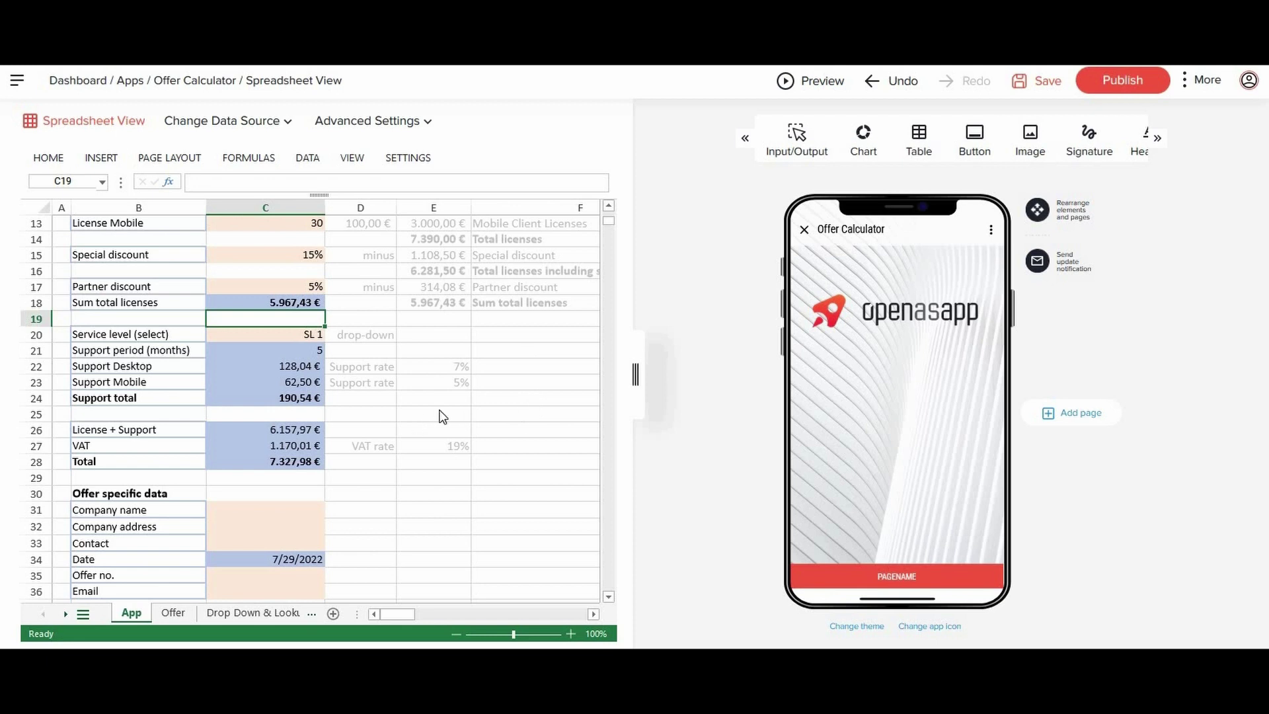
Add the License Desktop (C12) and License Mobile (C13) cells as app inputs
scroll(440, 410, up, 2)
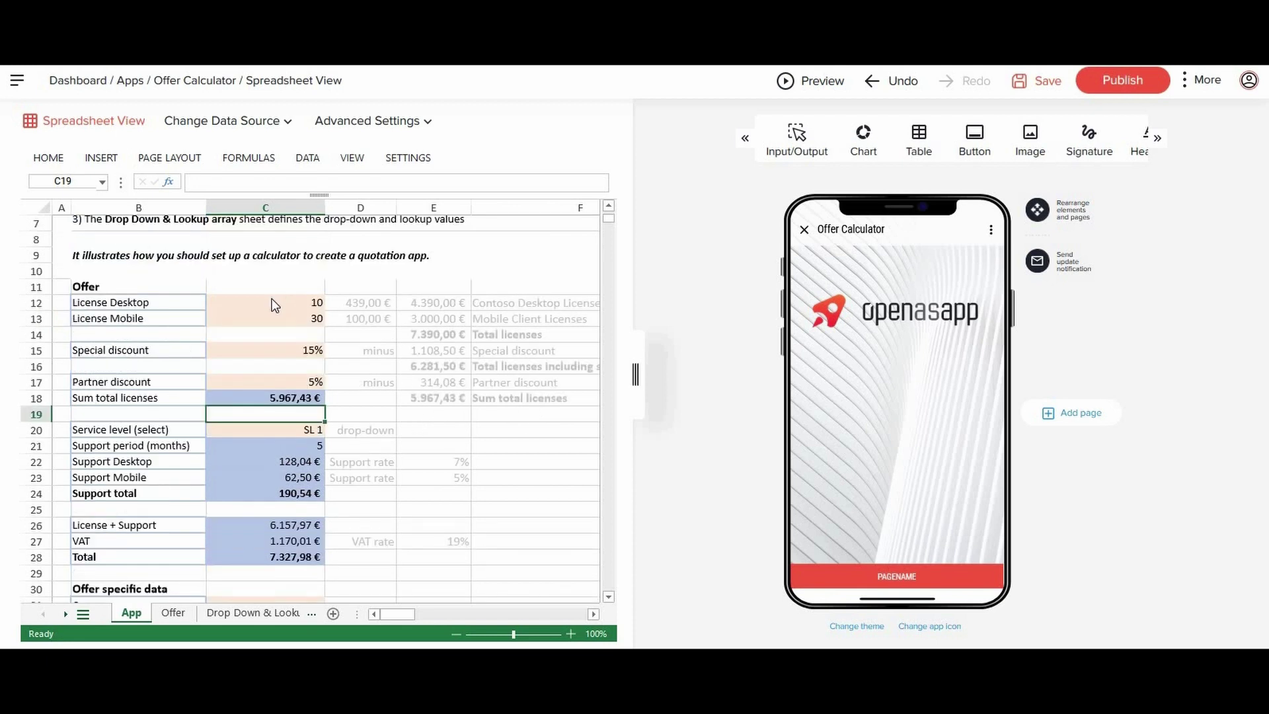
right_click(275, 305)
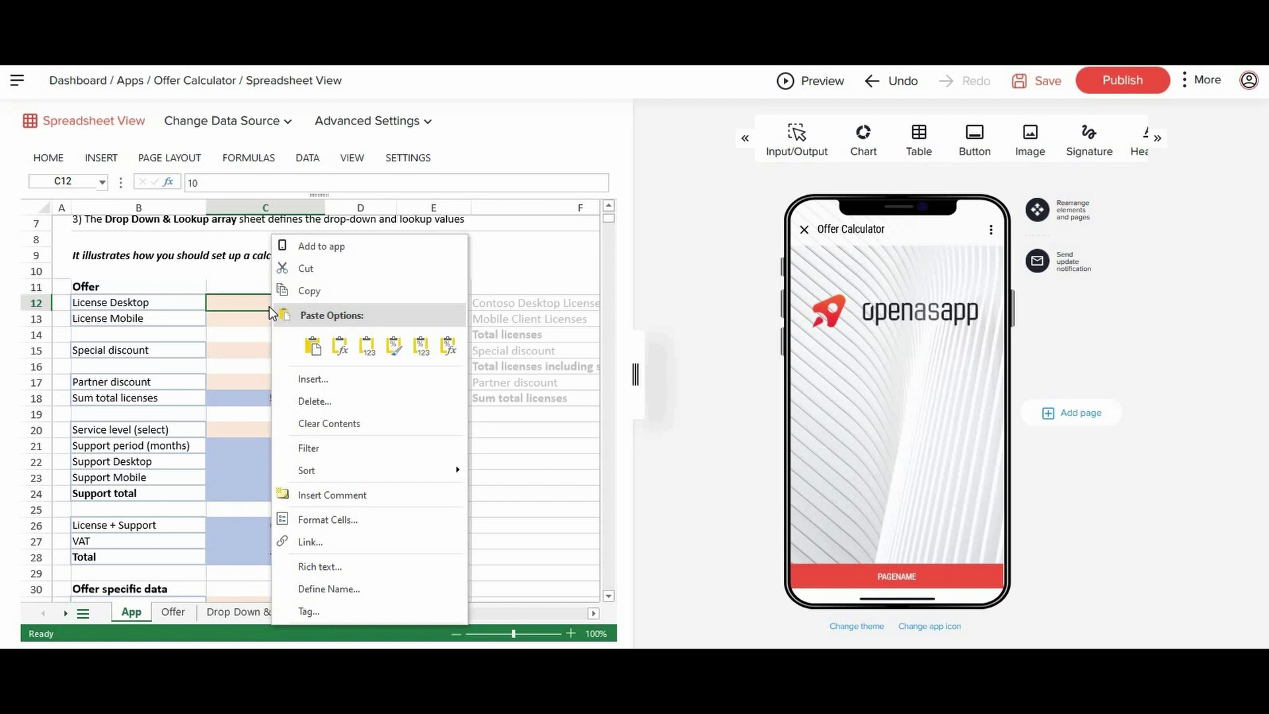
click(311, 245)
right_click(268, 325)
click(324, 247)
Add the Special discount, Partner discount and Sum total licenses cells to the page
right_click(283, 351)
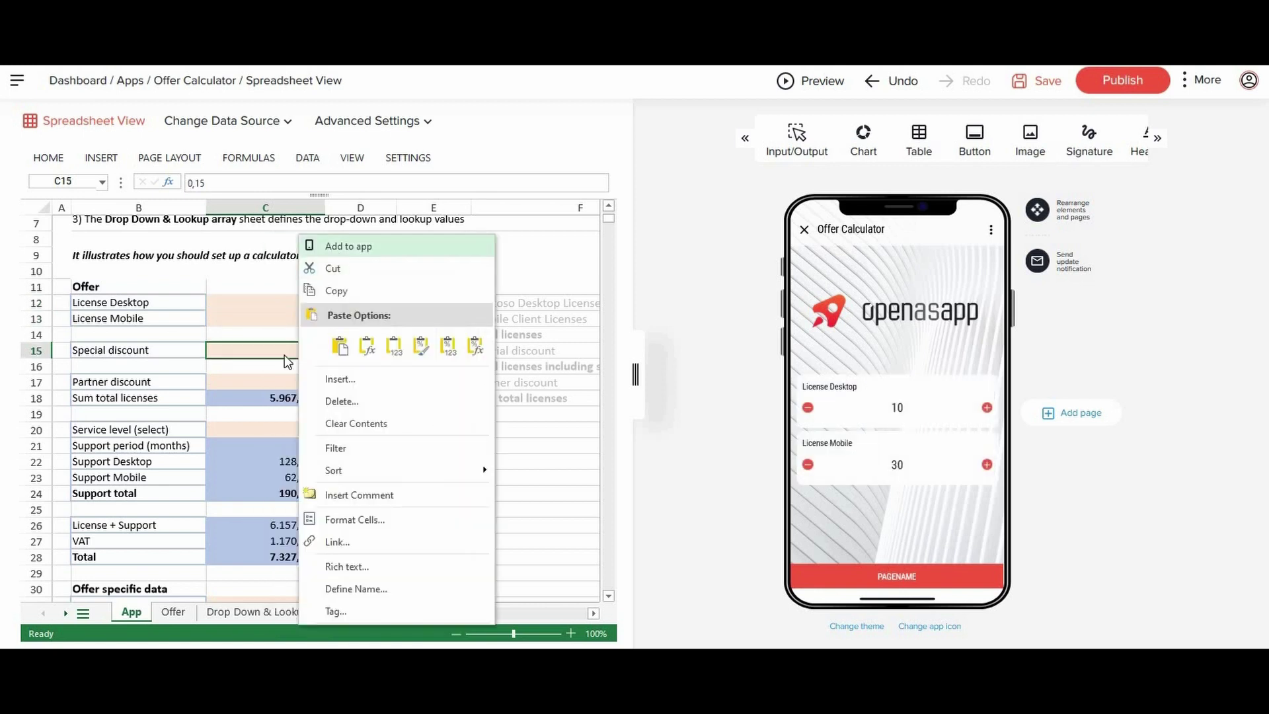
click(321, 247)
right_click(284, 382)
click(328, 248)
right_click(282, 398)
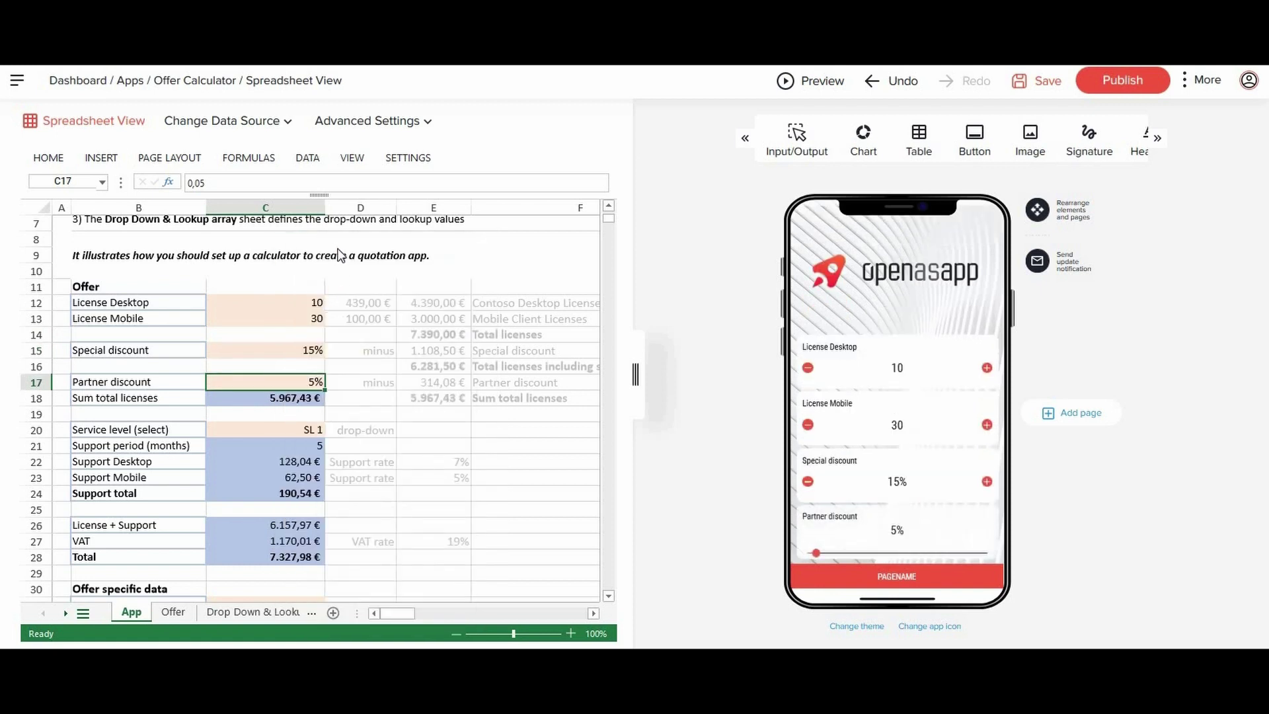
click(317, 246)
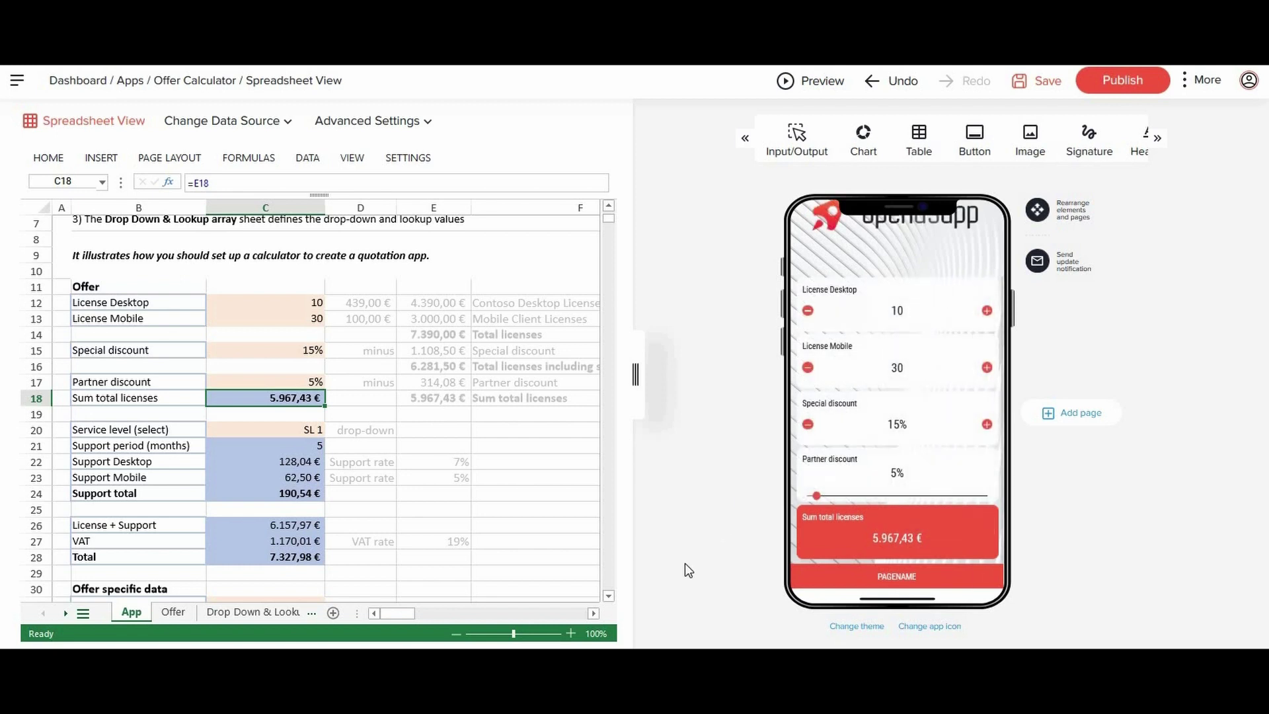
Add the License costs Desktop (3 years) chart and group License Mobile beside License Desktop
click(863, 139)
drag(414, 618, 456, 627)
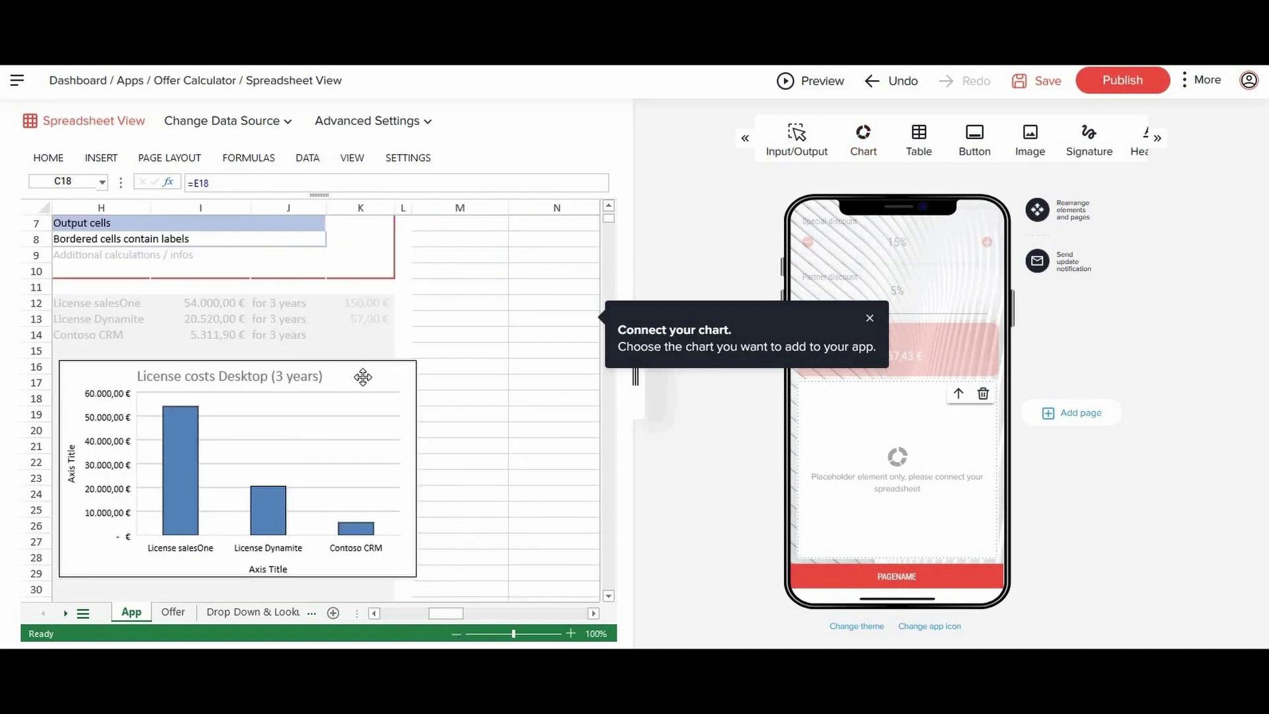
click(363, 377)
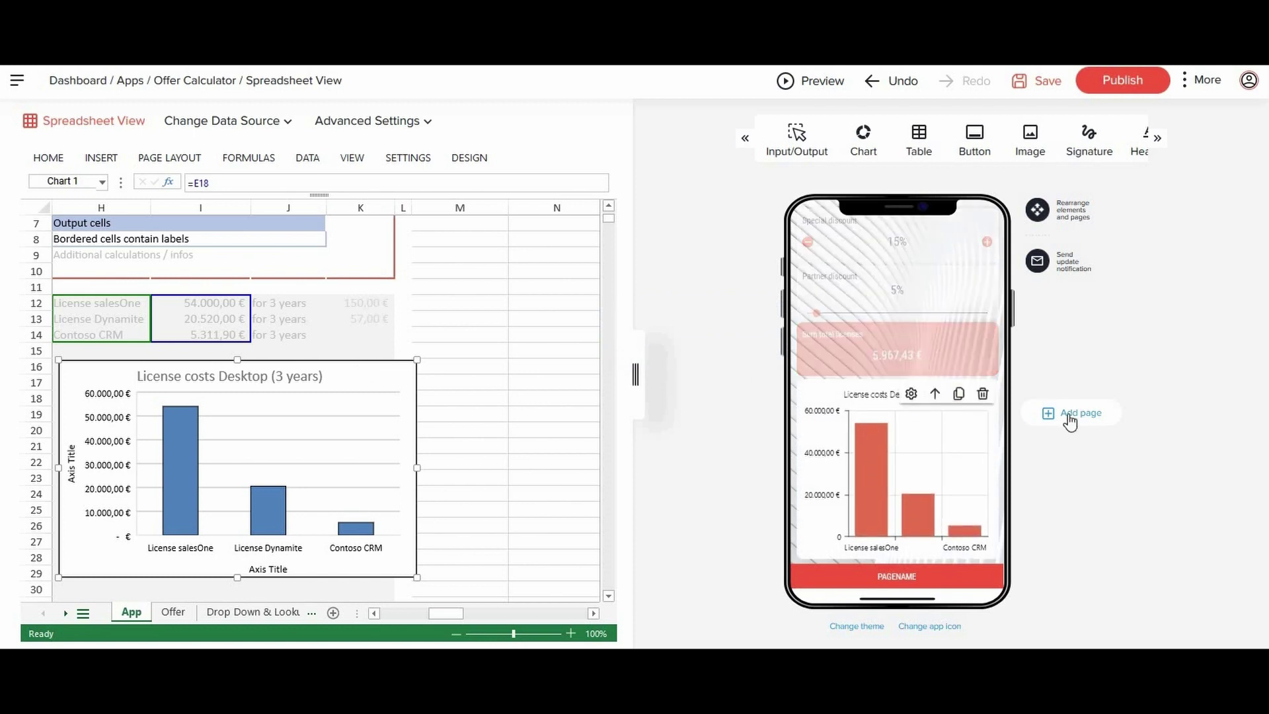
click(1038, 212)
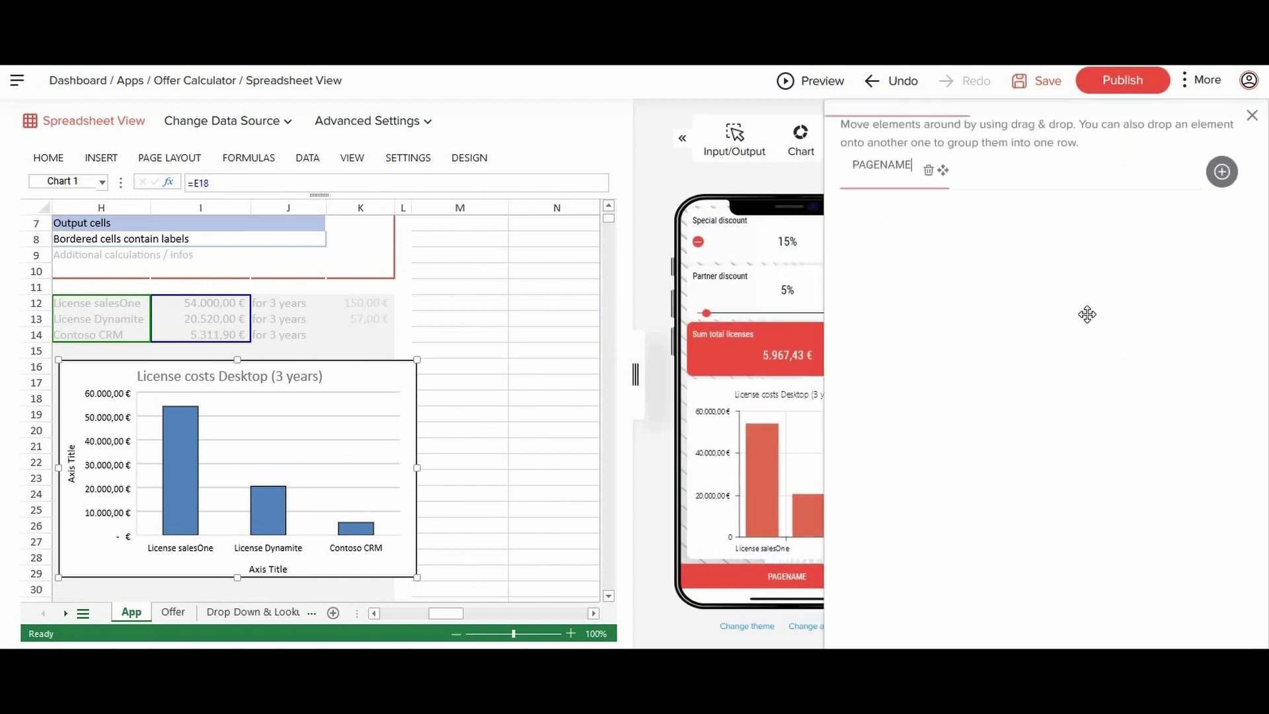
drag(882, 308, 898, 269)
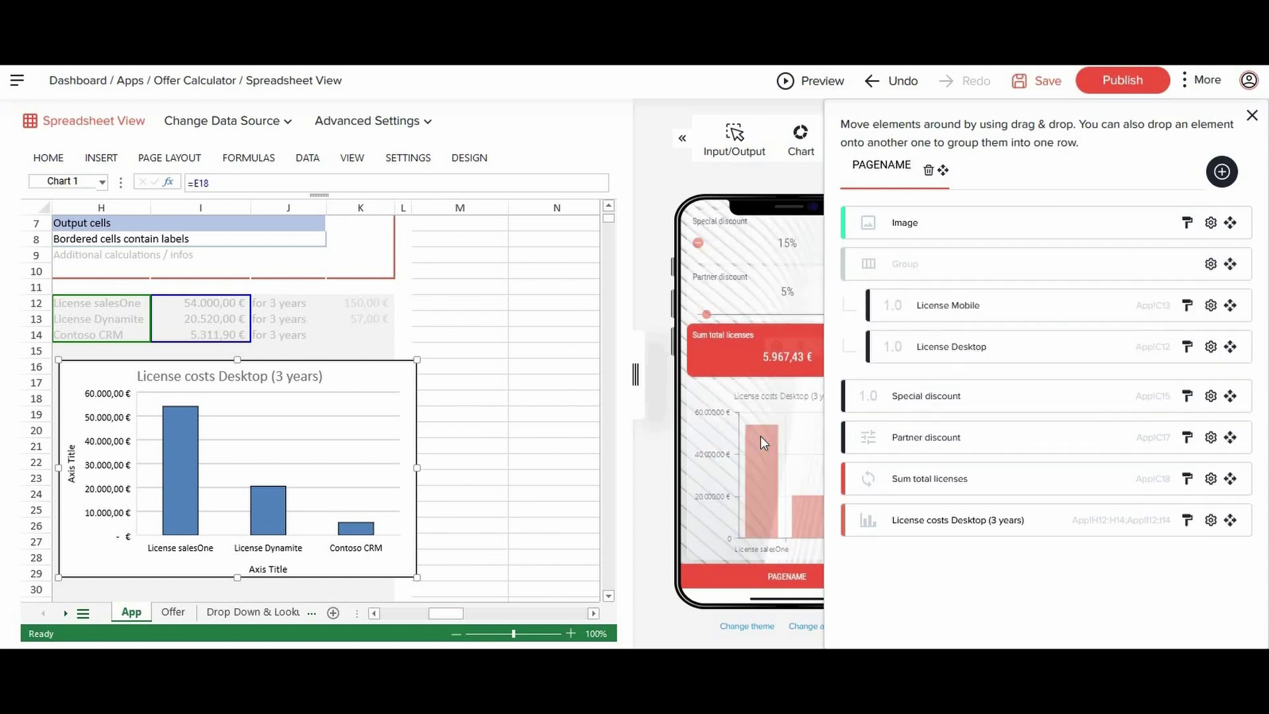
Add a new app page titled Service
key(Escape)
click(1066, 428)
mouse_move(988, 579)
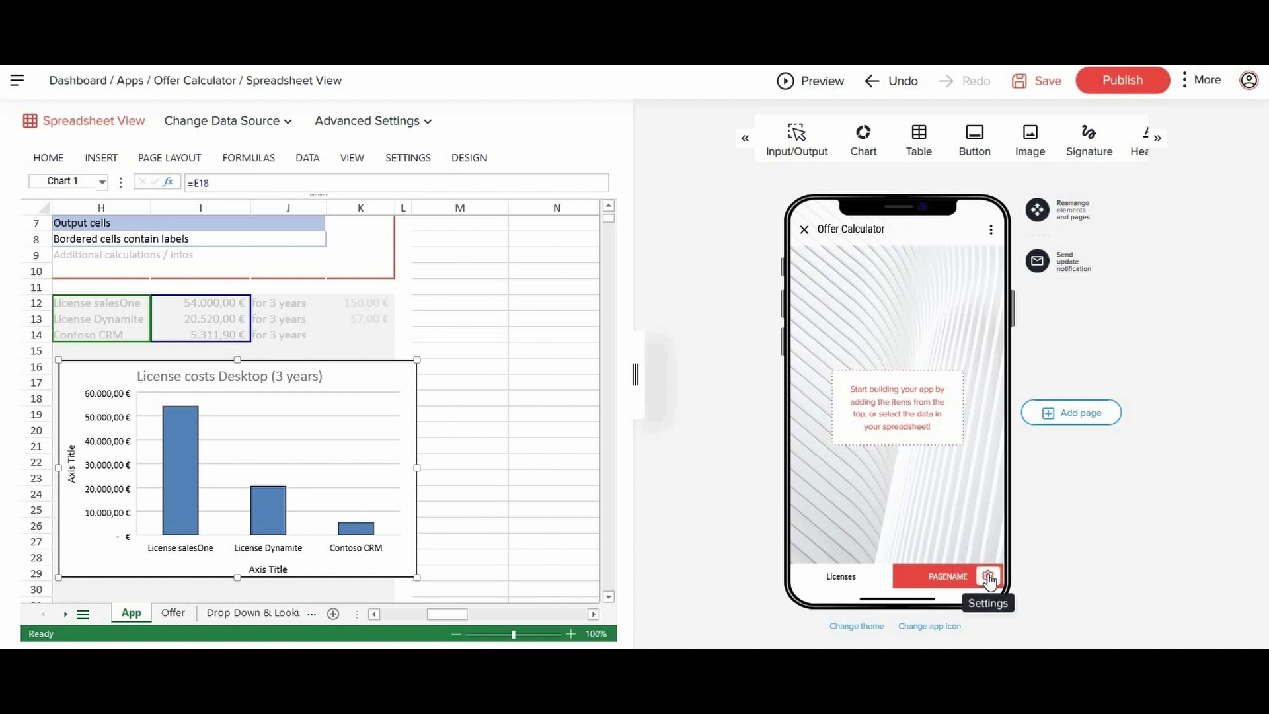
click(989, 579)
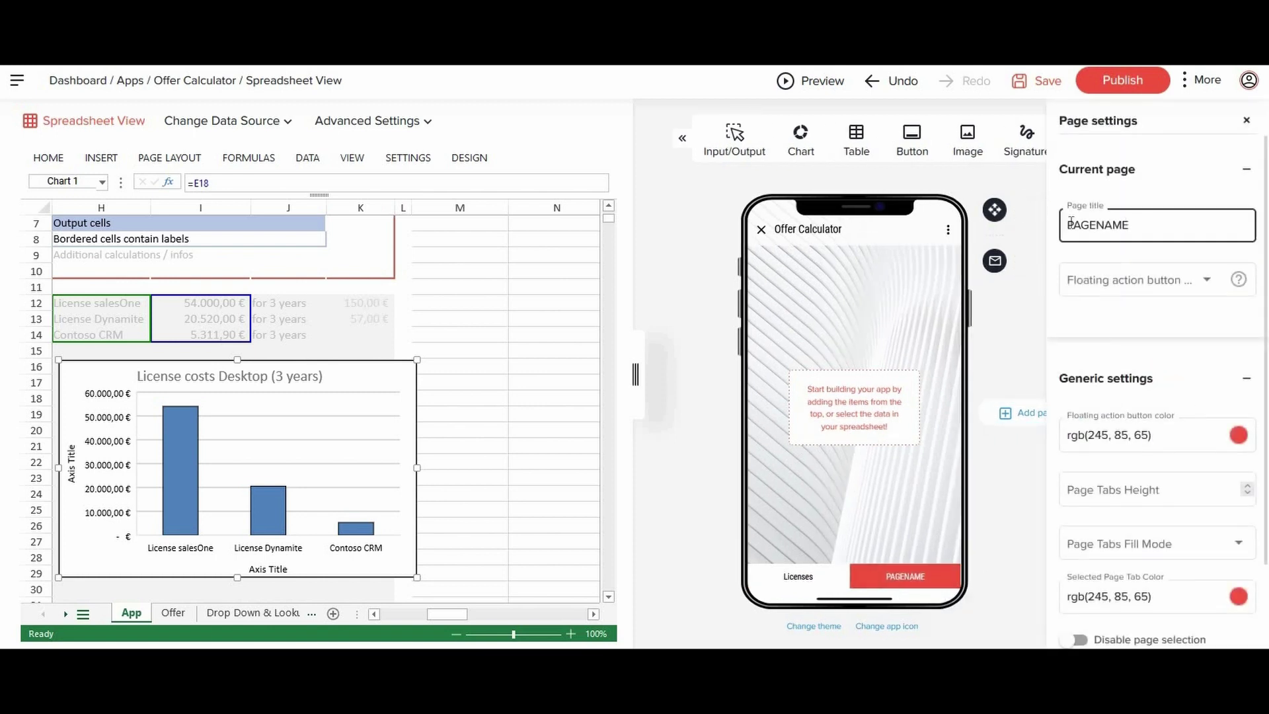
double_click(1087, 225)
text(Service)
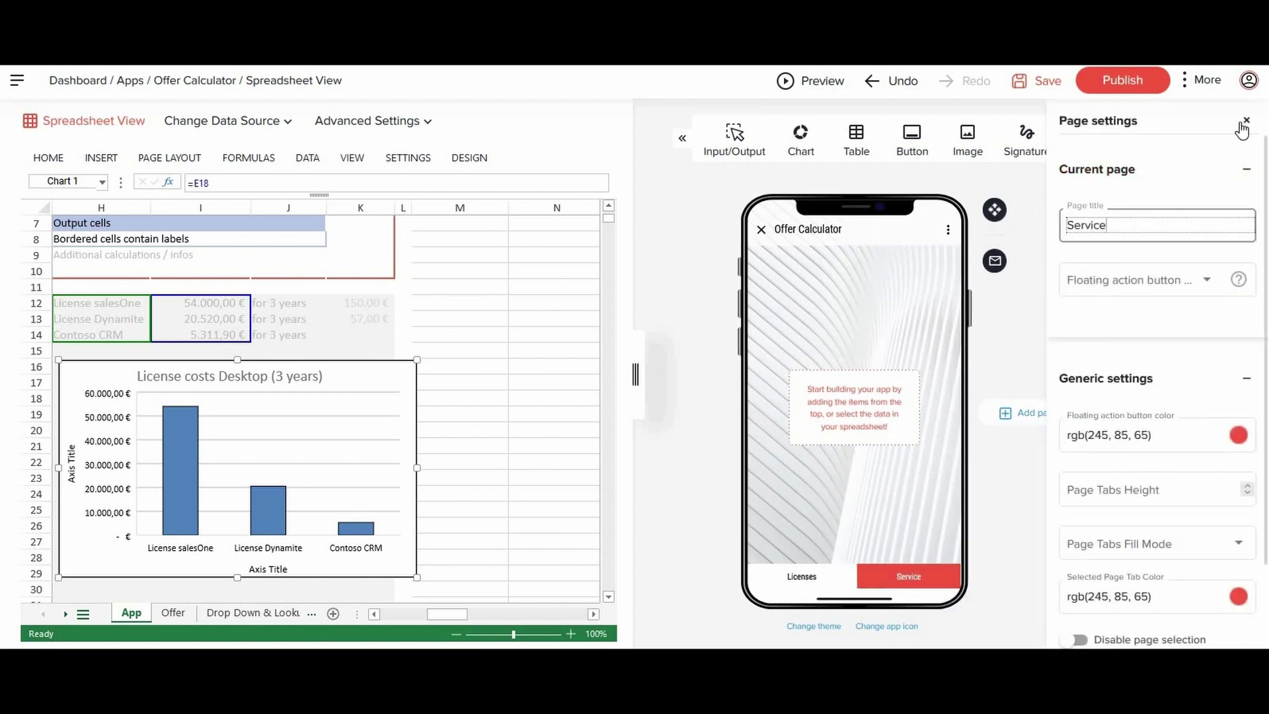
click(1246, 120)
Add a header titled Service with centred alignment
click(1158, 138)
click(1088, 142)
click(932, 264)
triple_click(943, 244)
text(Service)
click(1046, 183)
click(1044, 524)
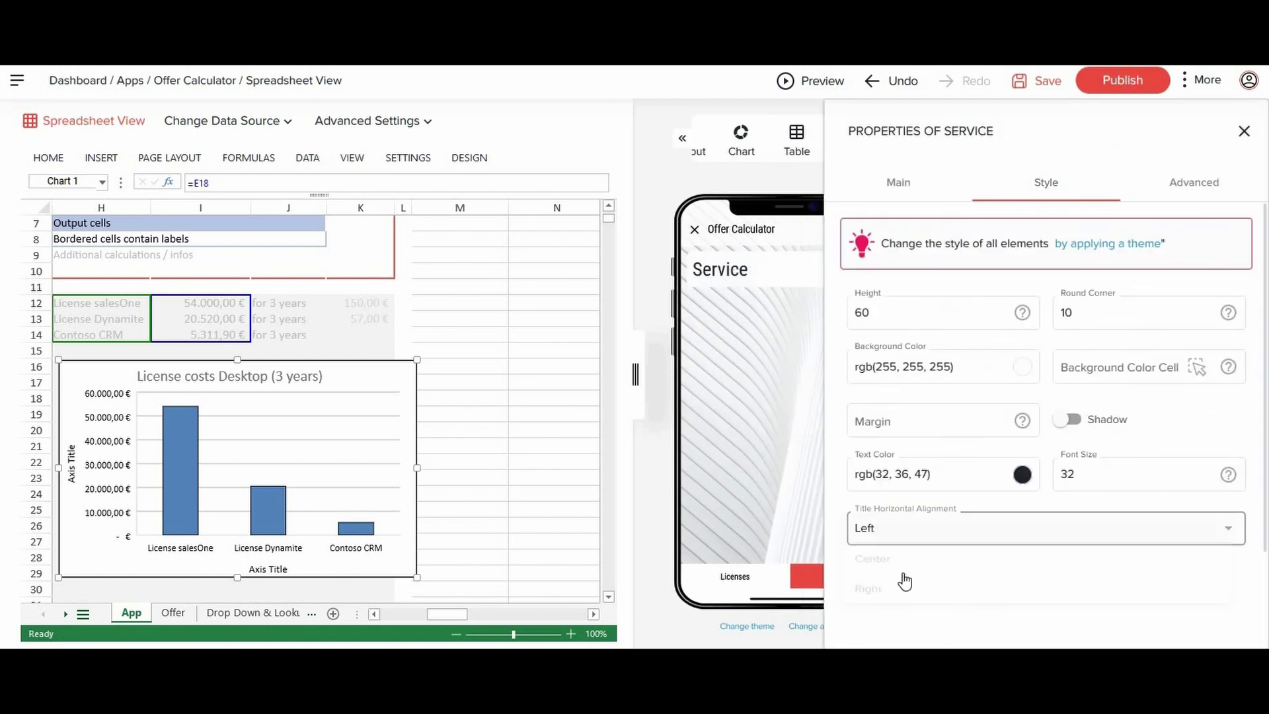
click(866, 563)
click(1244, 131)
Add the Service level, Support period, Support Desktop and Support Mobile cells to the page
click(406, 612)
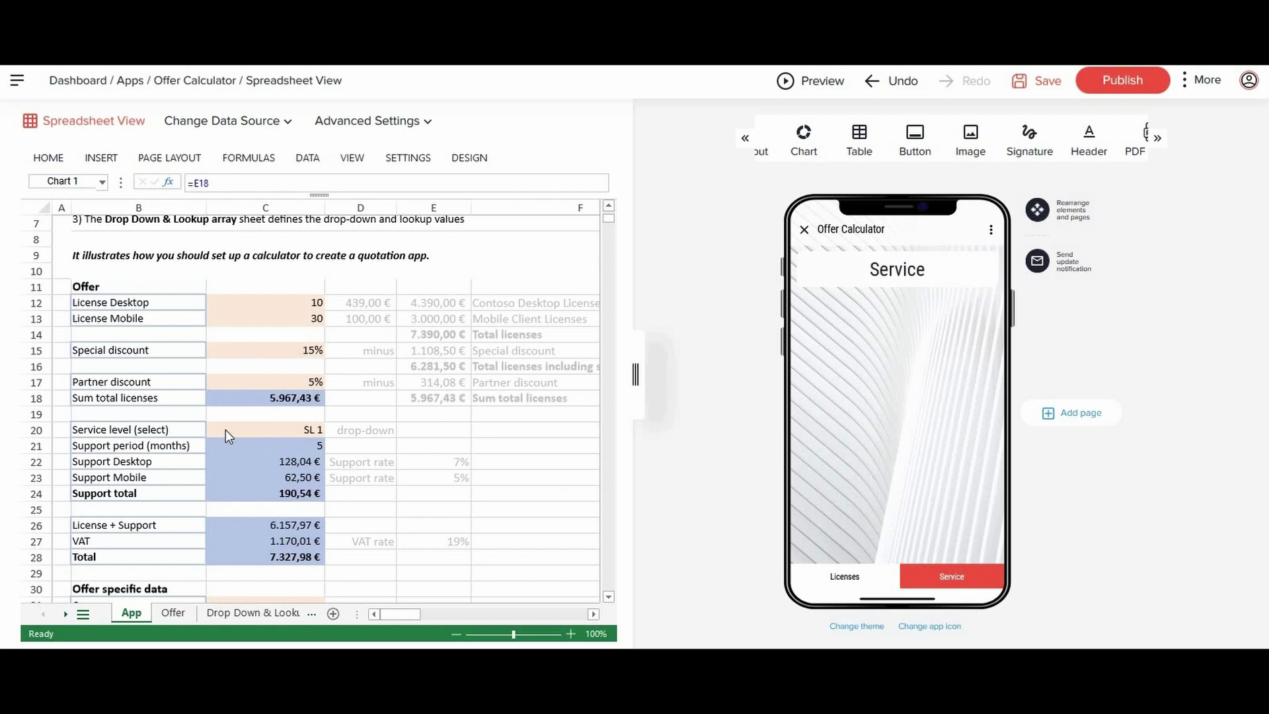
right_click(225, 430)
right_click(263, 427)
click(312, 246)
right_click(264, 461)
click(311, 246)
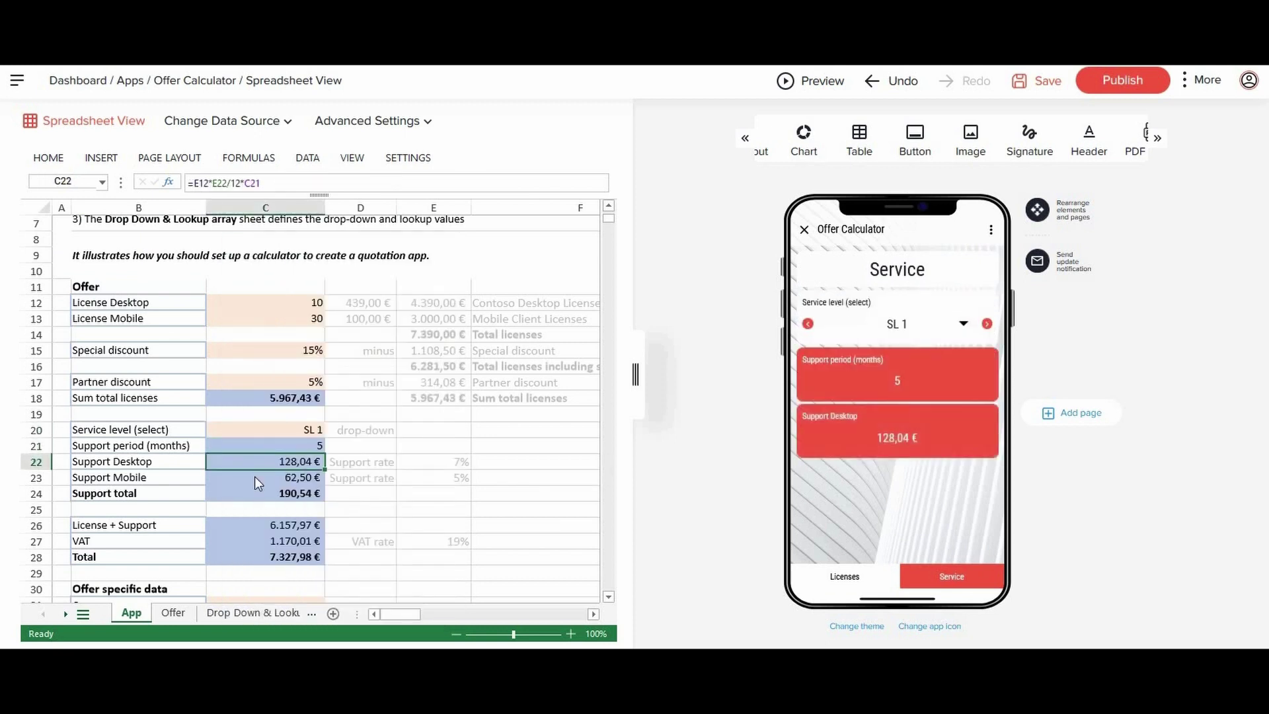
right_click(265, 477)
click(311, 245)
click(264, 493)
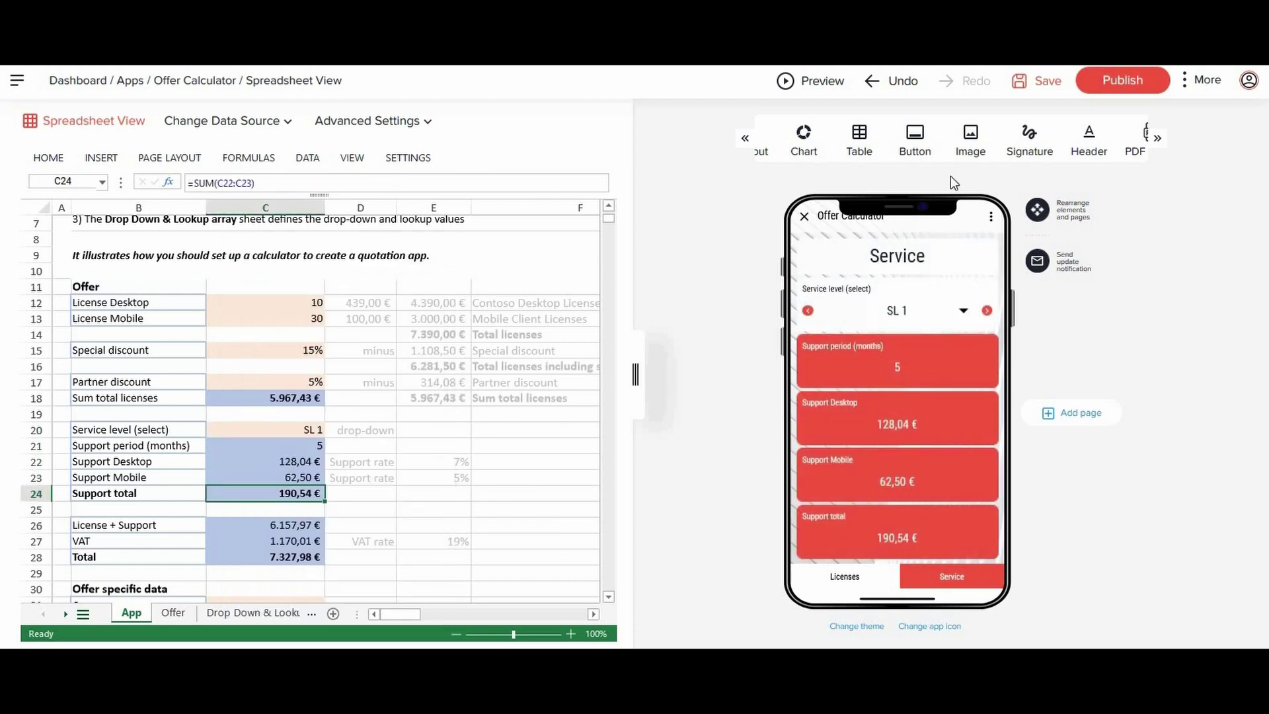
Add a chart linked to the Yearly cost distribution pie chart
click(803, 139)
drag(420, 614, 466, 618)
scroll(303, 479, down, 6)
click(303, 478)
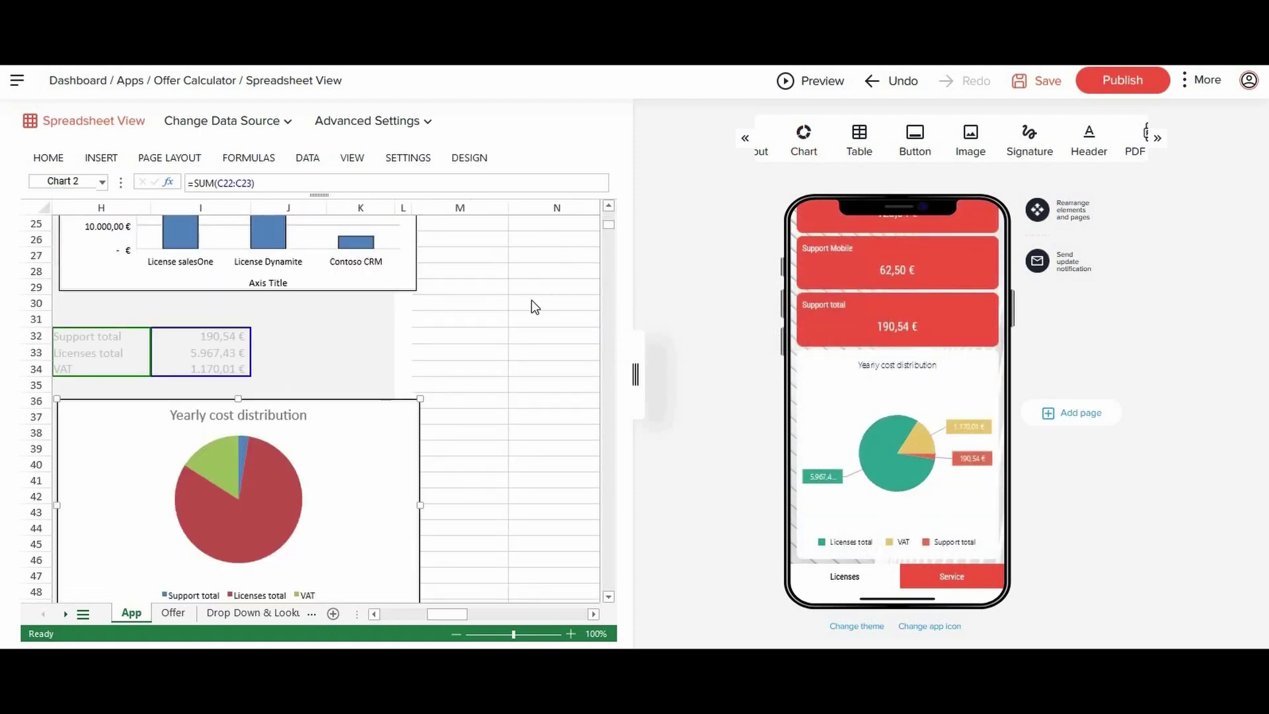
Add another app page titled Offer
click(1071, 416)
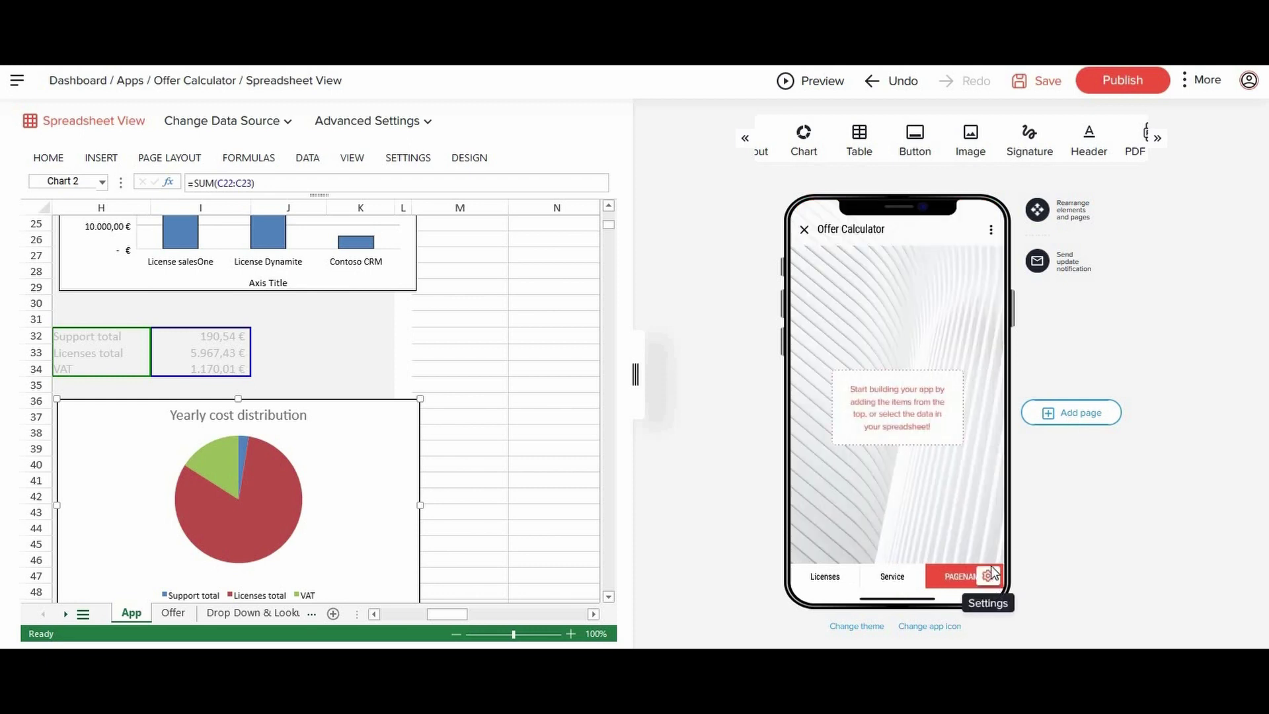
click(988, 575)
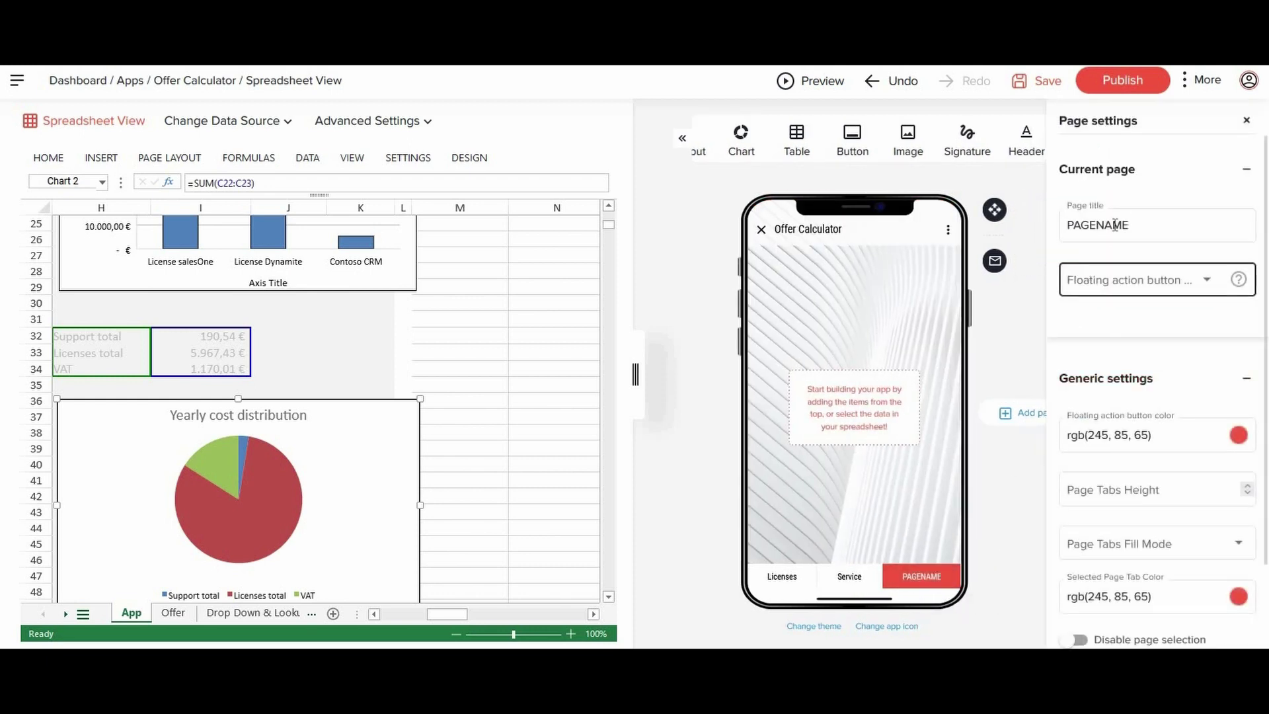
click(1115, 225)
double_click(1115, 226)
text(Offer)
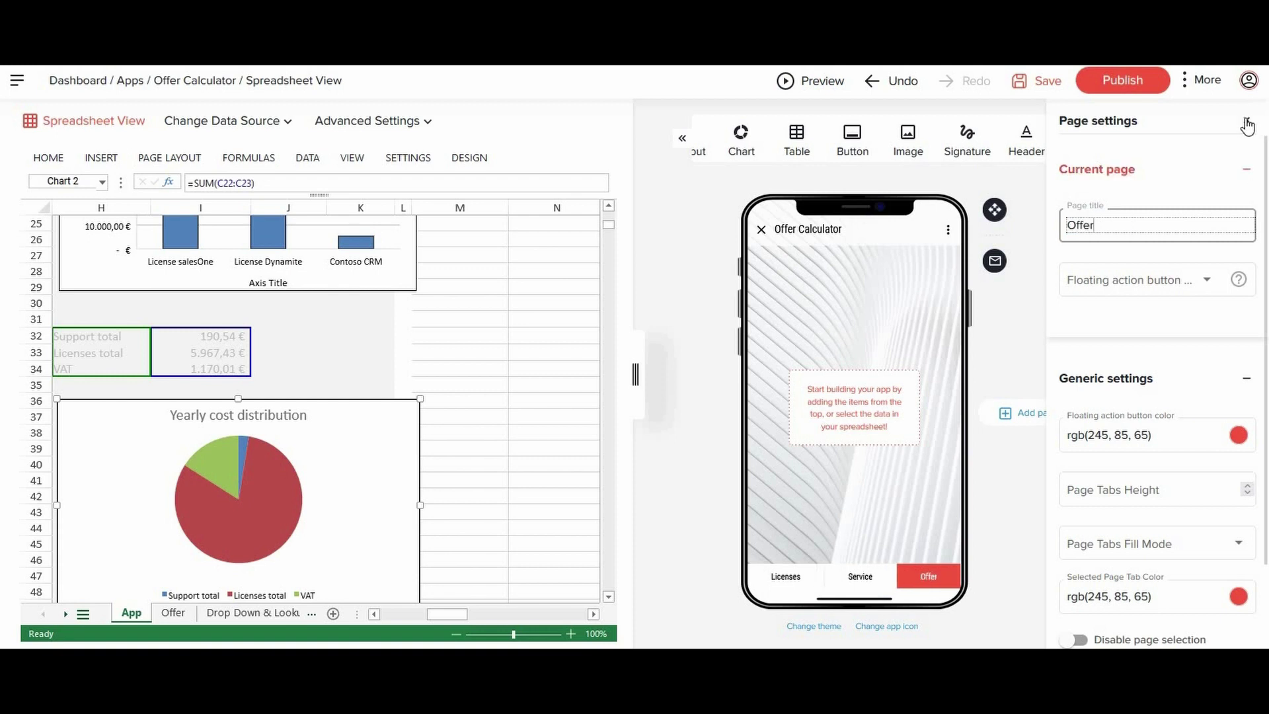
click(1247, 120)
Put a header titled Offer, centred, at the top of the page
drag(1088, 140, 931, 272)
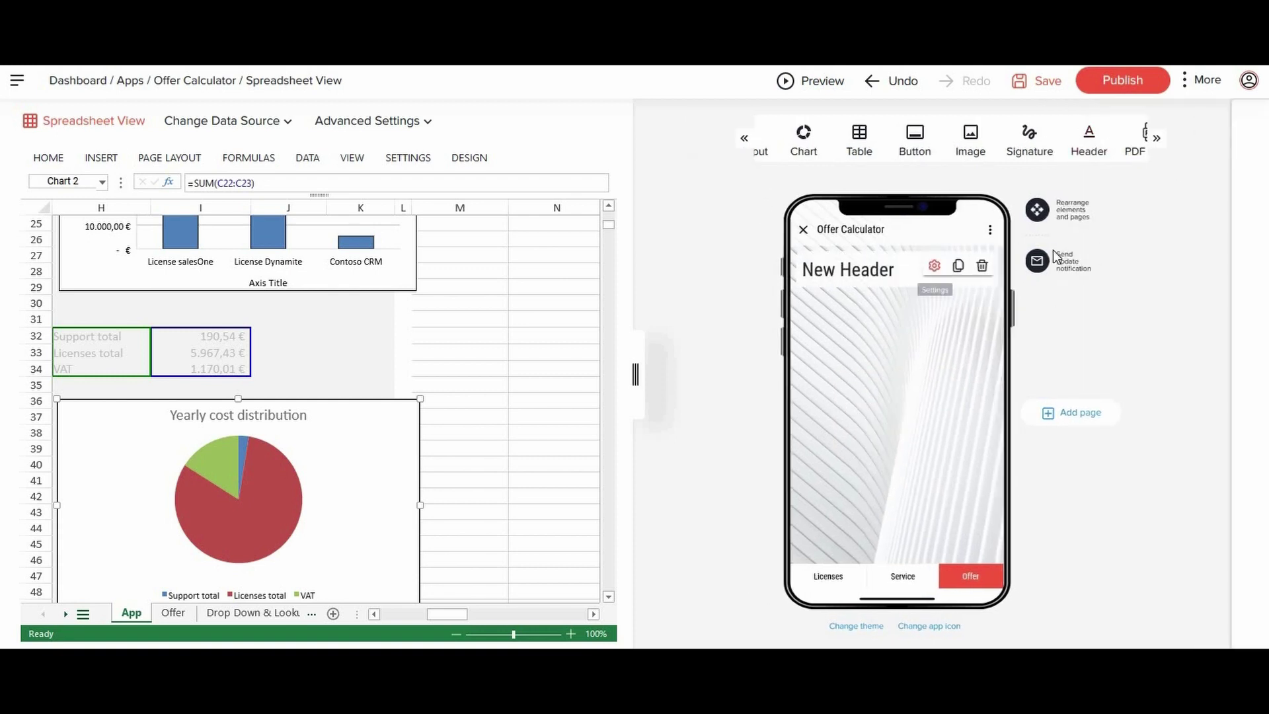
click(898, 182)
key(ctrl+a)
text(Offer)
click(1046, 181)
click(1044, 528)
click(869, 563)
click(1244, 130)
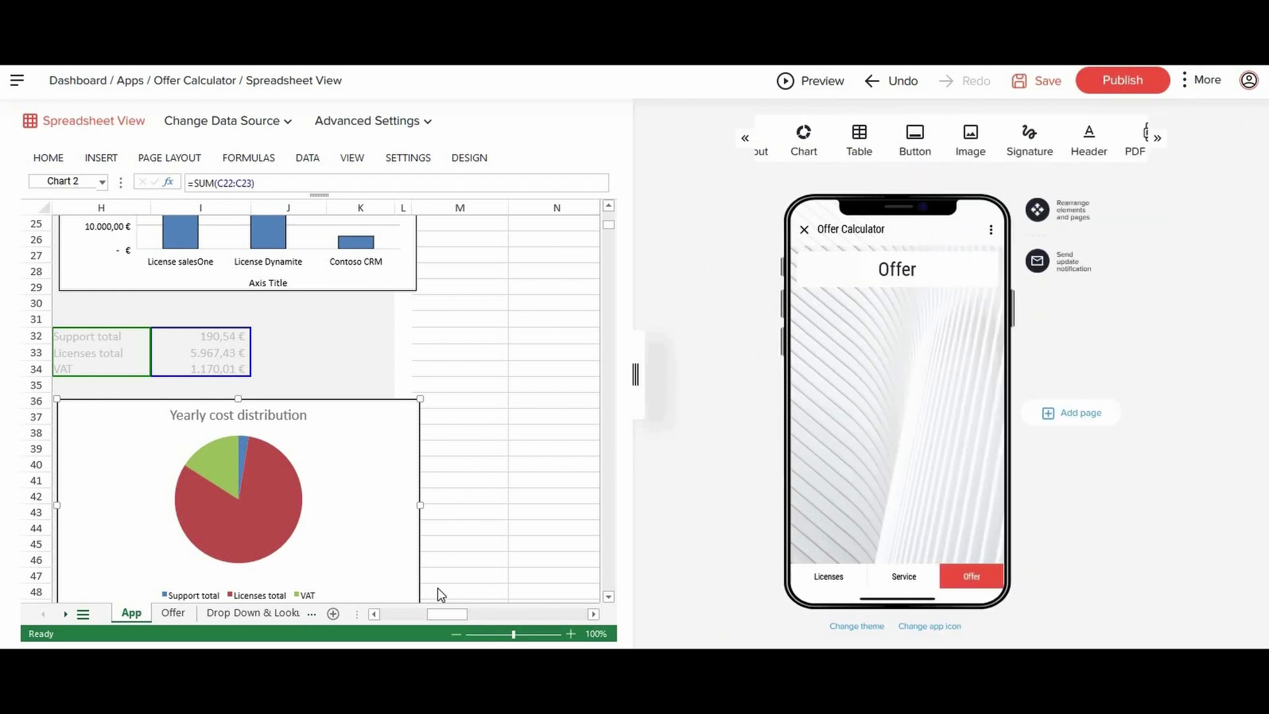
Add the Company name, Company address, Contact, Offer no. and Email cells as Offer page inputs
click(399, 620)
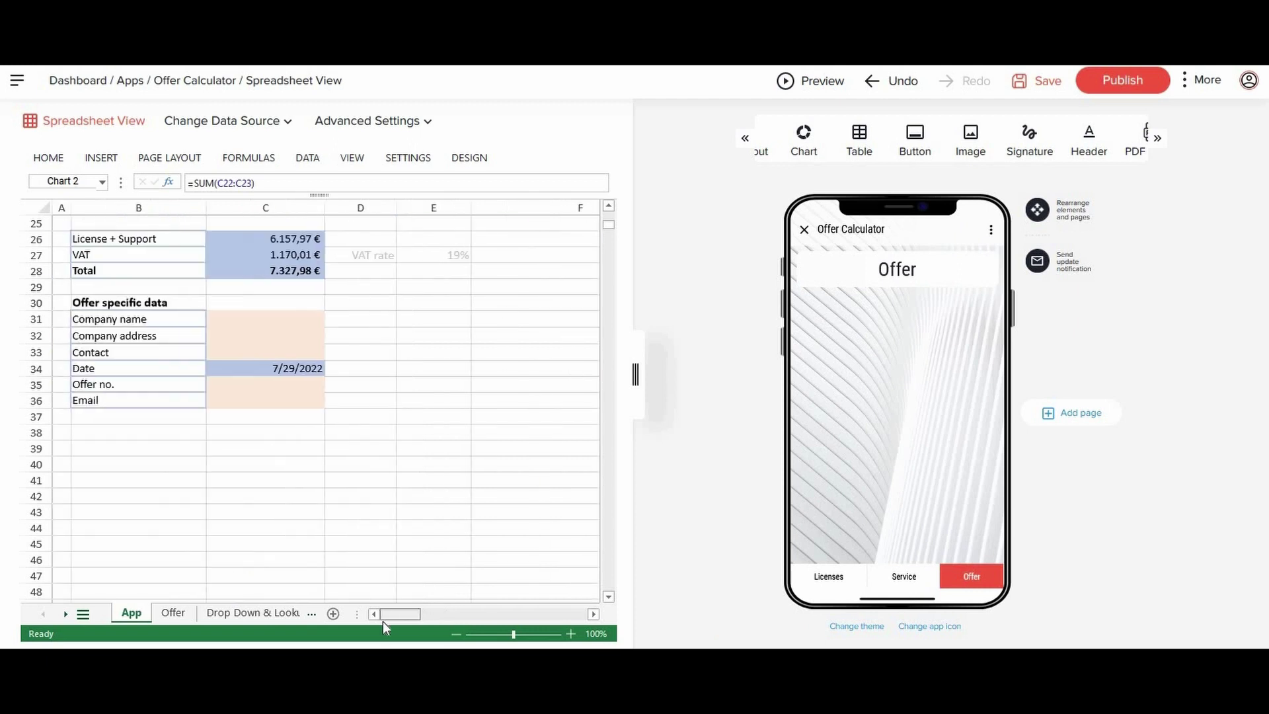
right_click(239, 324)
click(276, 250)
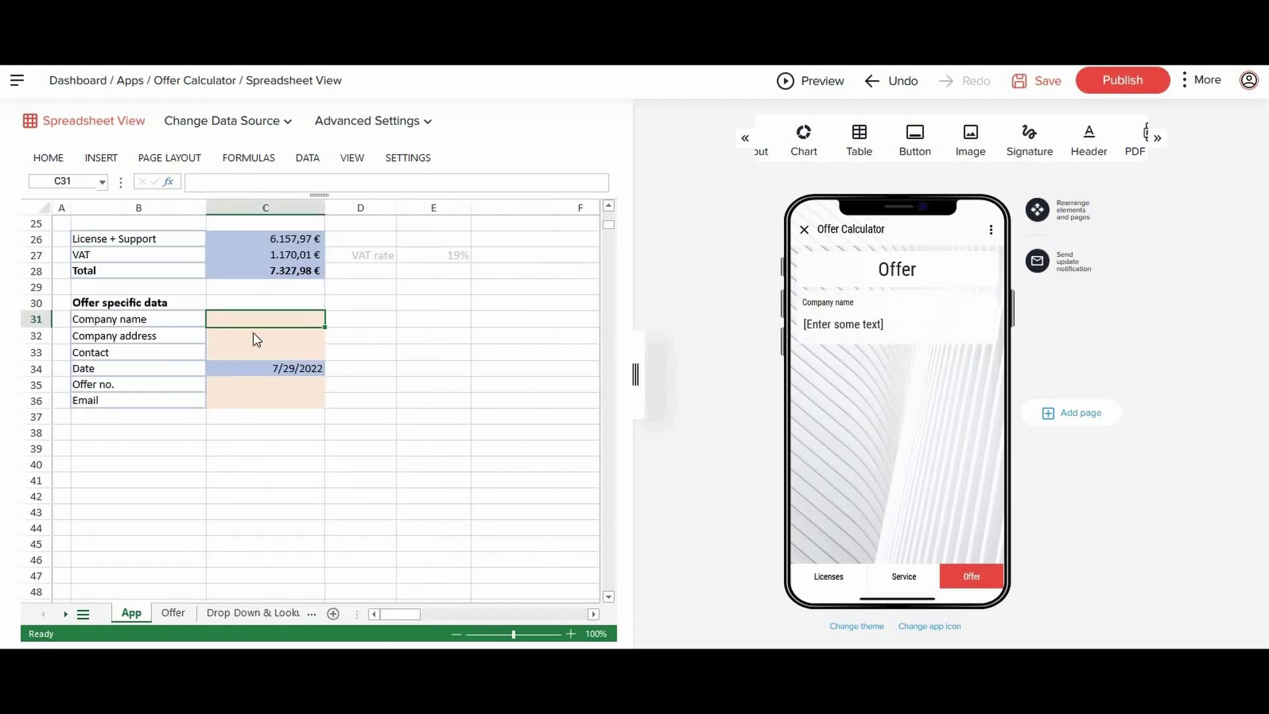
right_click(252, 332)
click(296, 247)
right_click(240, 351)
click(297, 251)
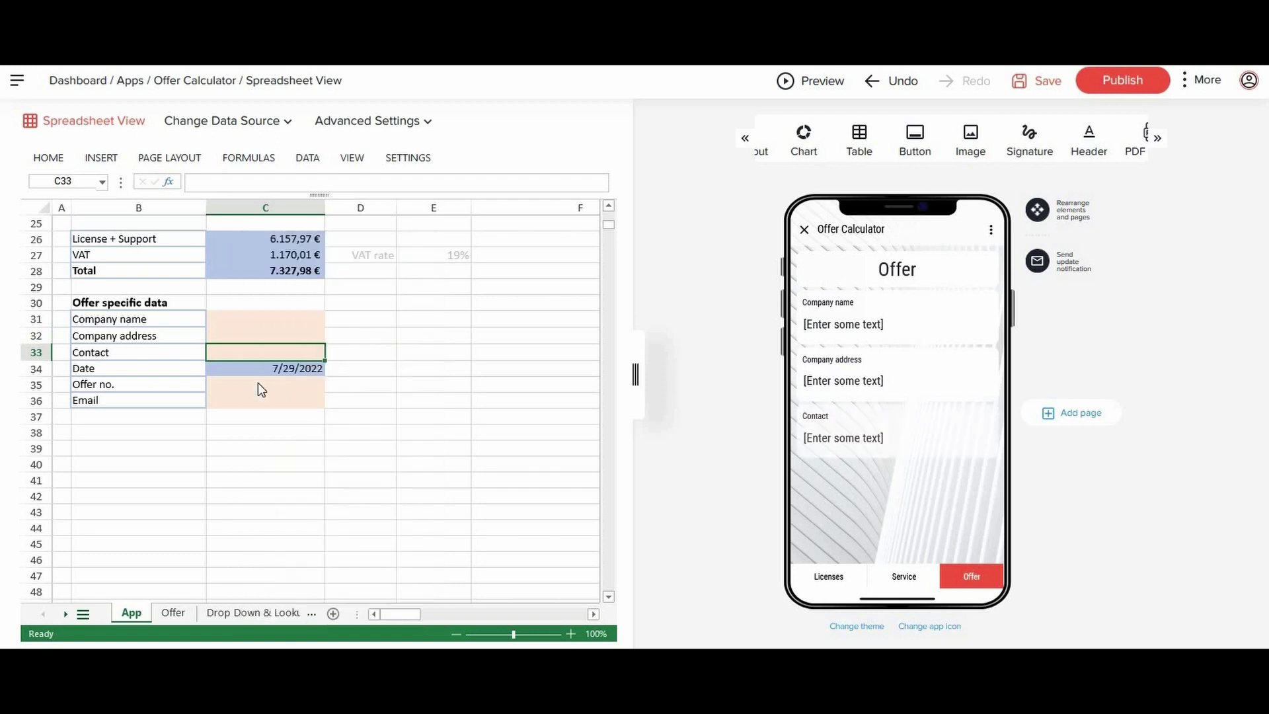
right_click(258, 383)
click(301, 246)
right_click(252, 400)
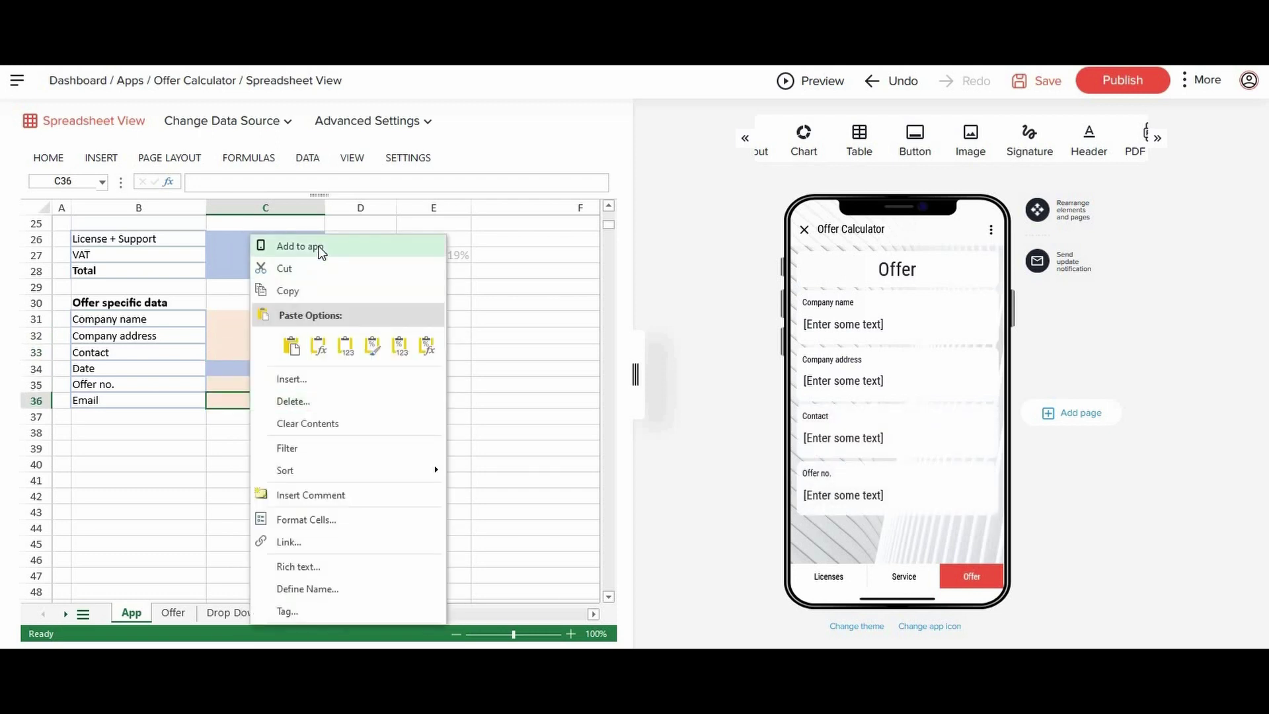
click(320, 247)
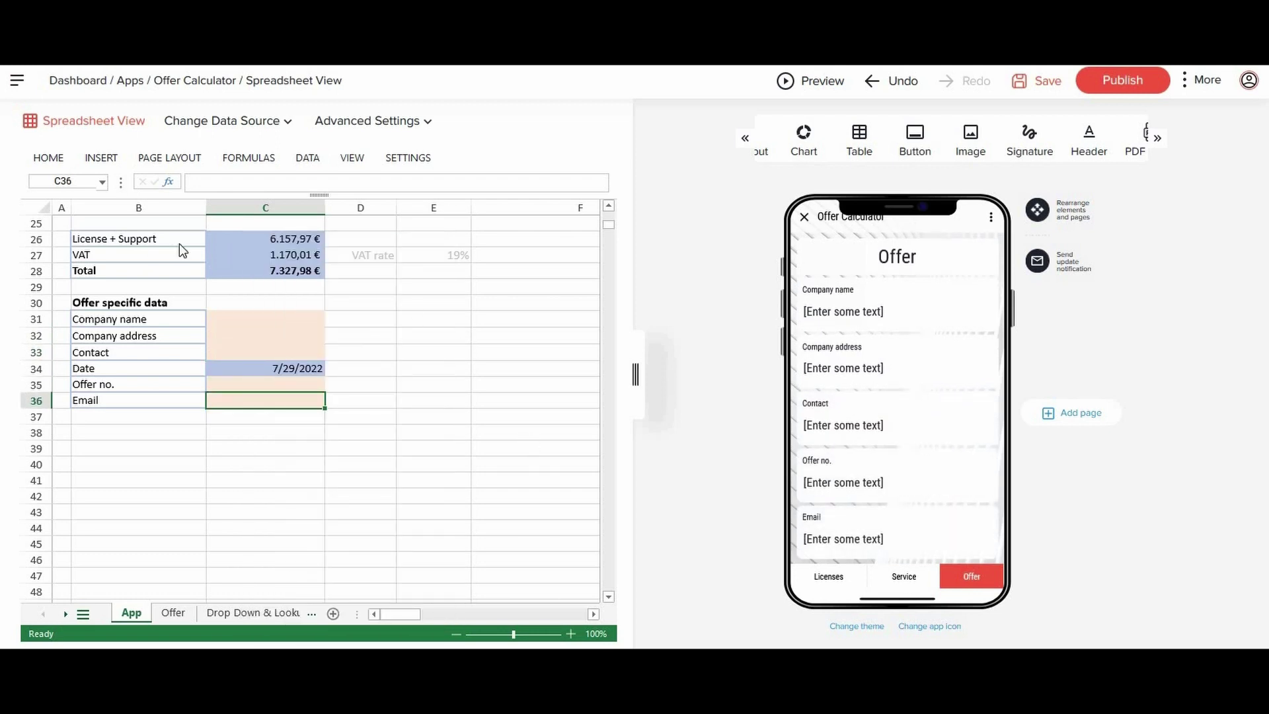
Add the License + Support, VAT and Total cells (C26–C28) as outputs
scroll(304, 389, up, 4)
right_click(276, 429)
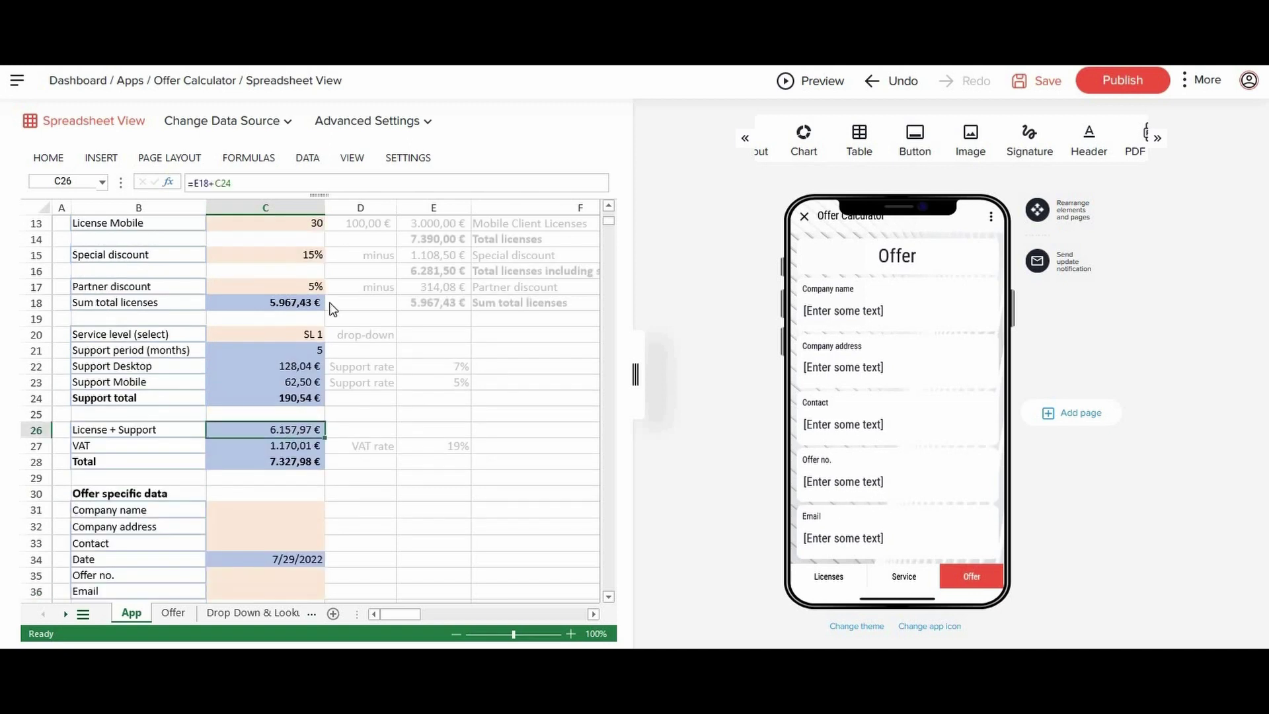
click(335, 248)
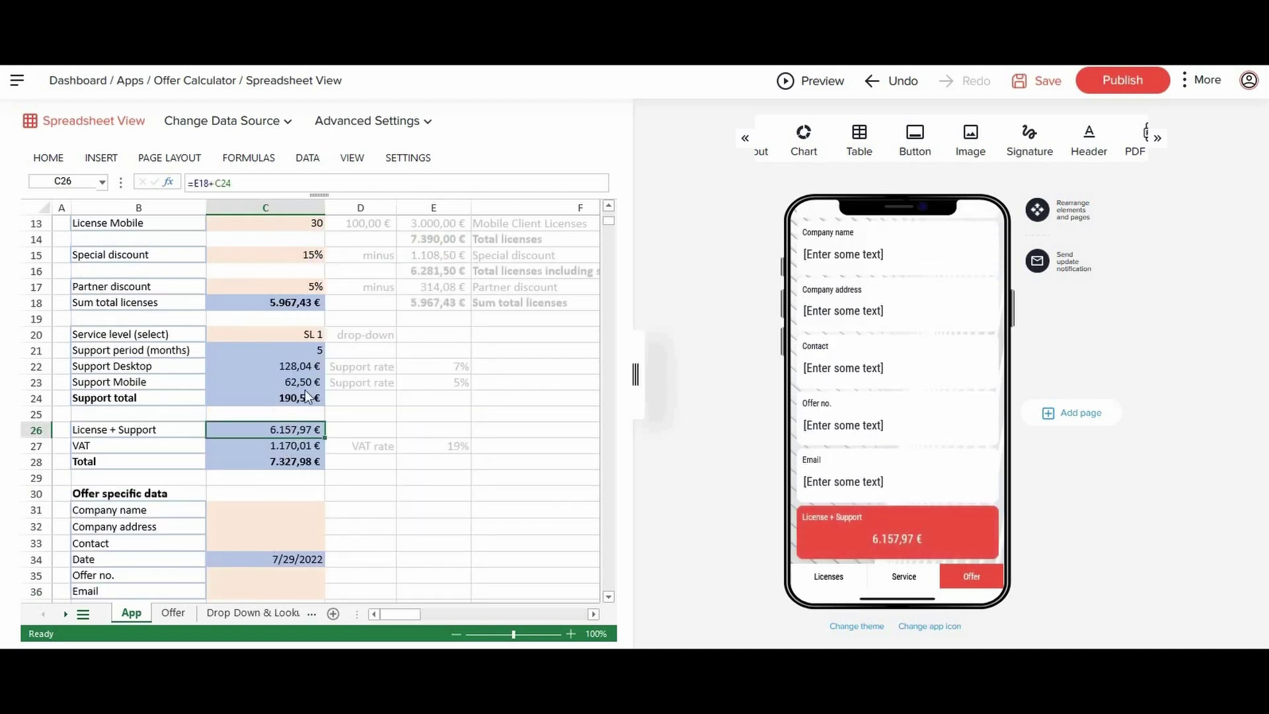
right_click(284, 447)
click(327, 247)
right_click(281, 464)
click(331, 247)
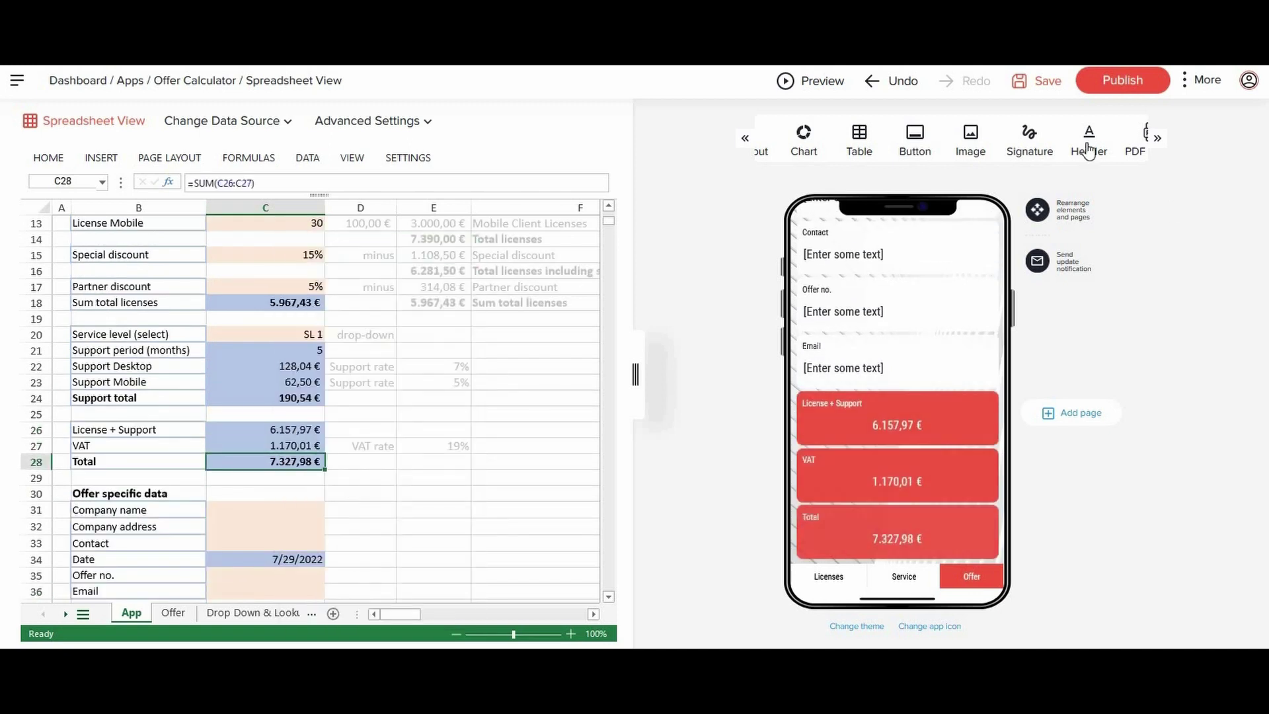
Add a signature element linked to cells B38:B40 on the Offer sheet
click(1022, 149)
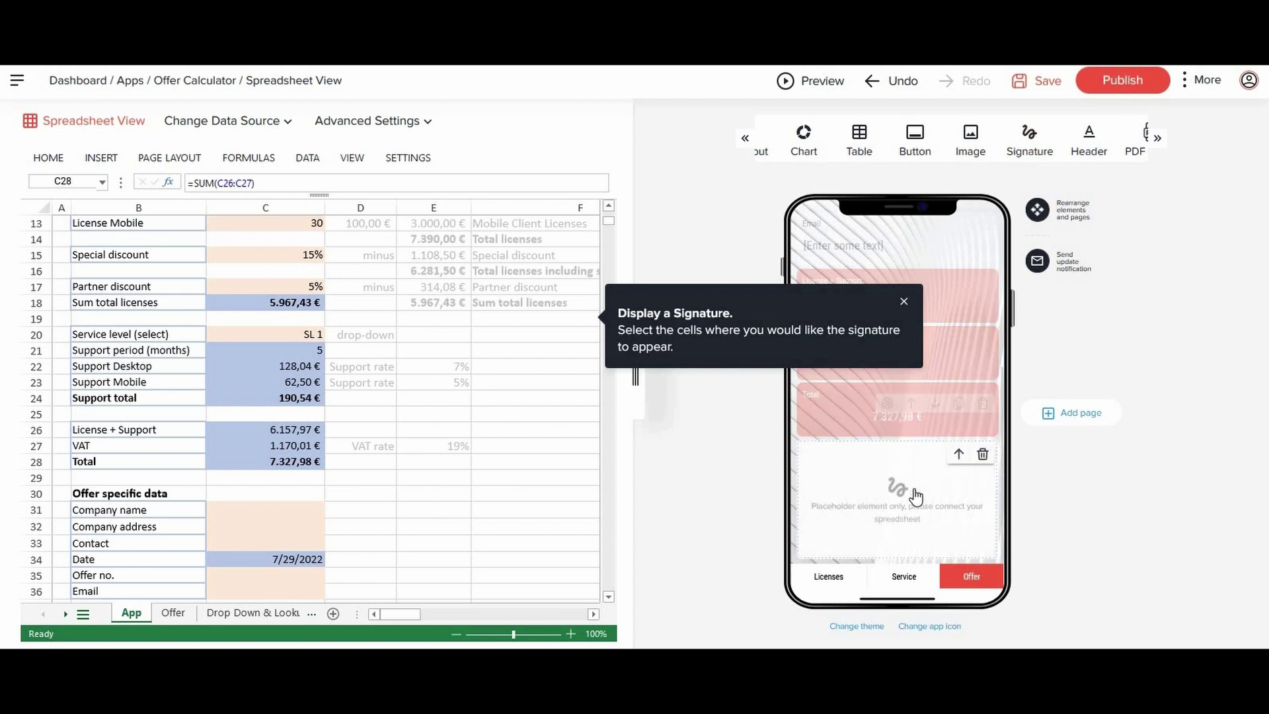
click(173, 613)
scroll(132, 501, down, 8)
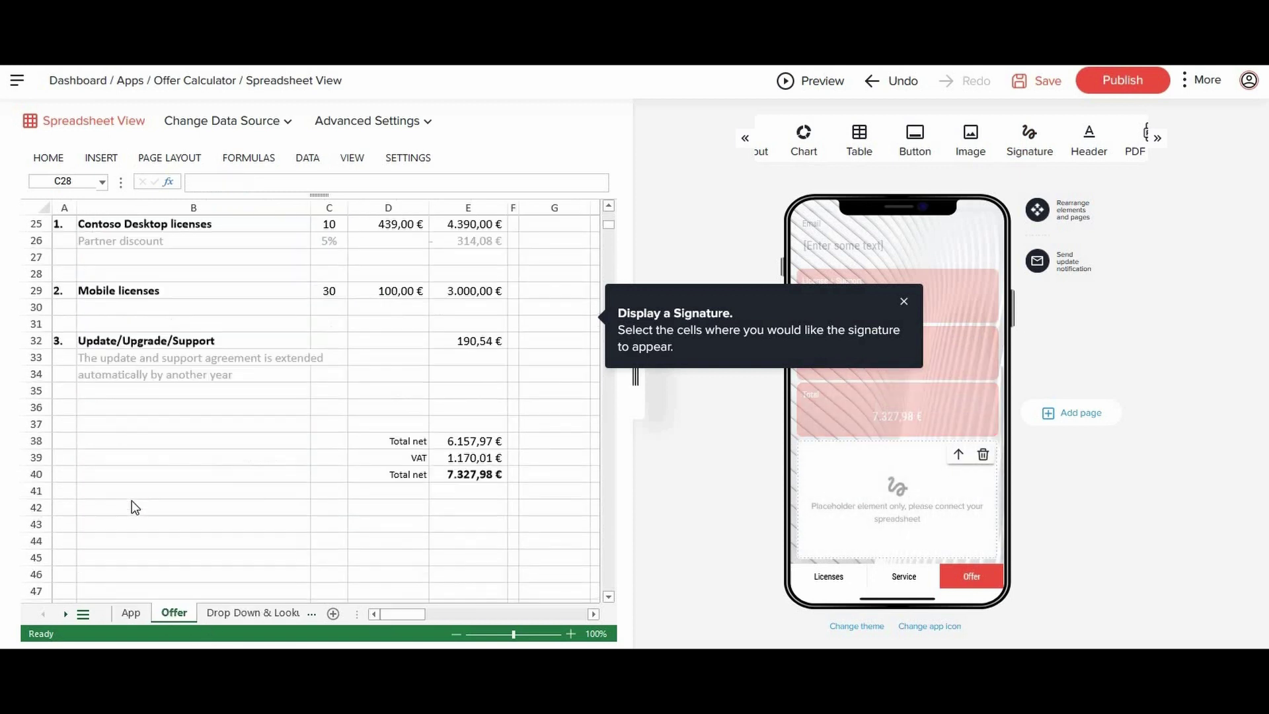
scroll(132, 501, down, 2)
click(133, 349)
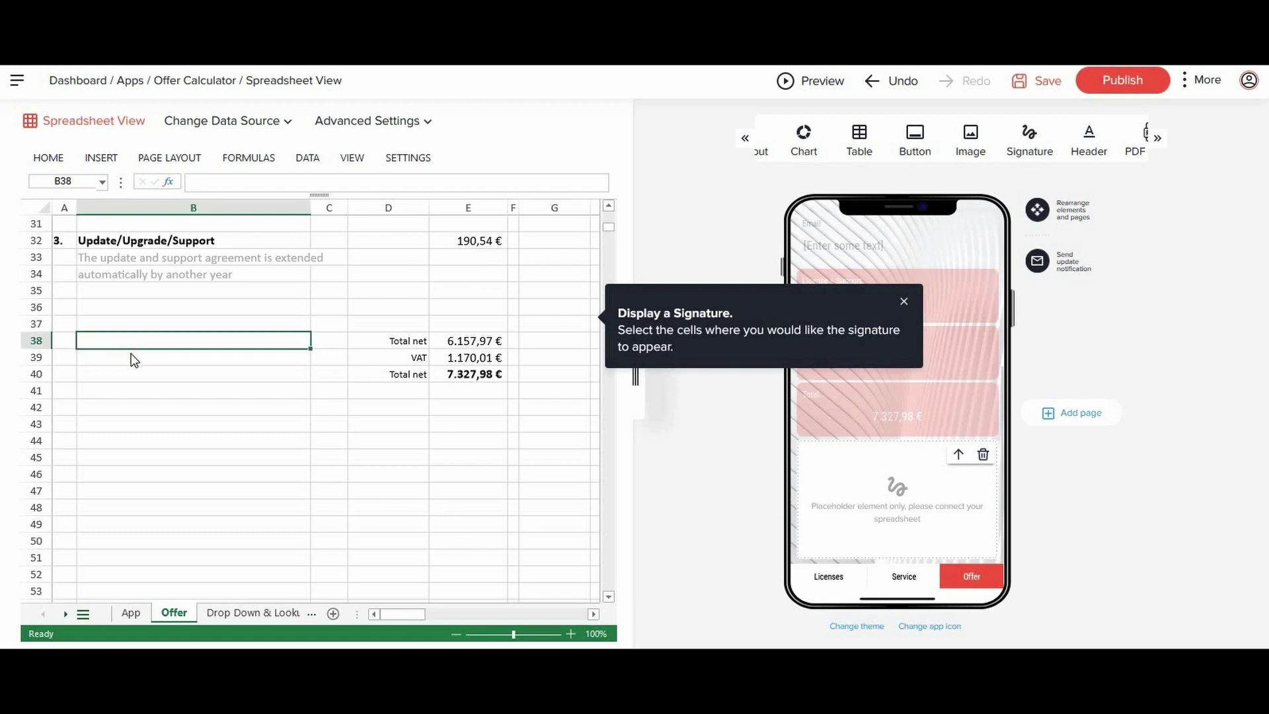
drag(134, 359, 134, 381)
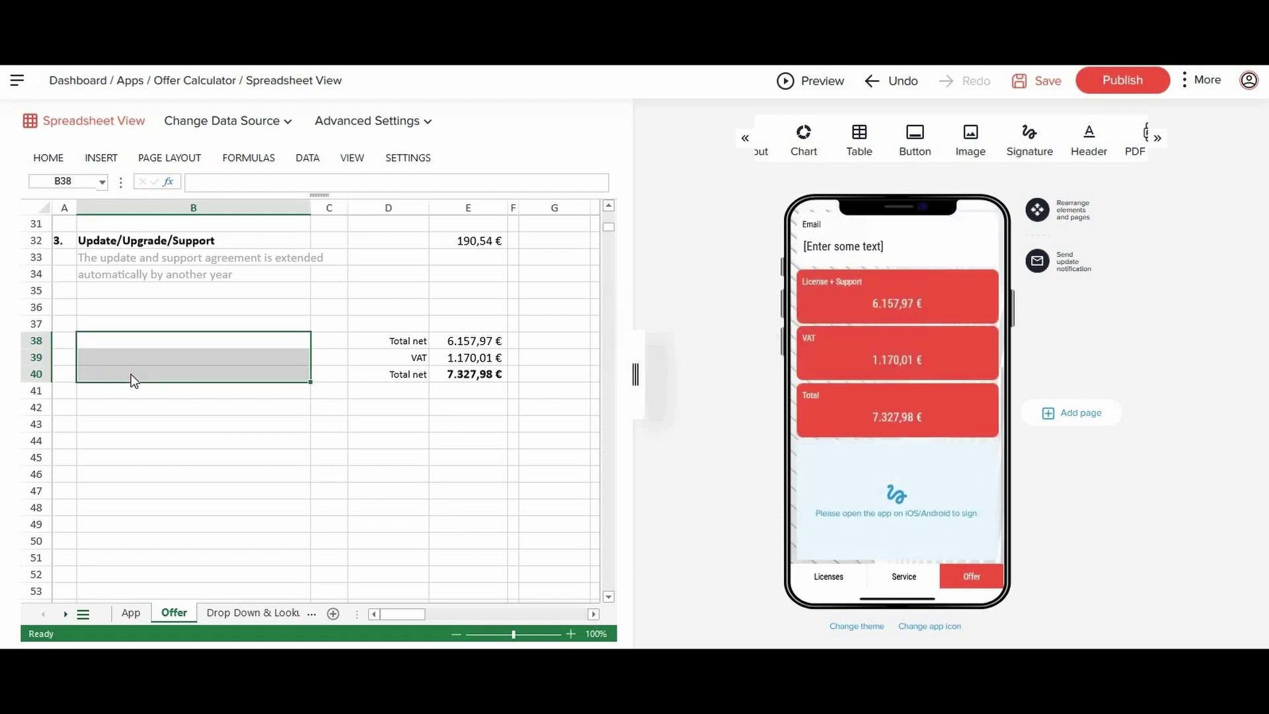
Add a Create PDF button to the Offer page
click(1159, 140)
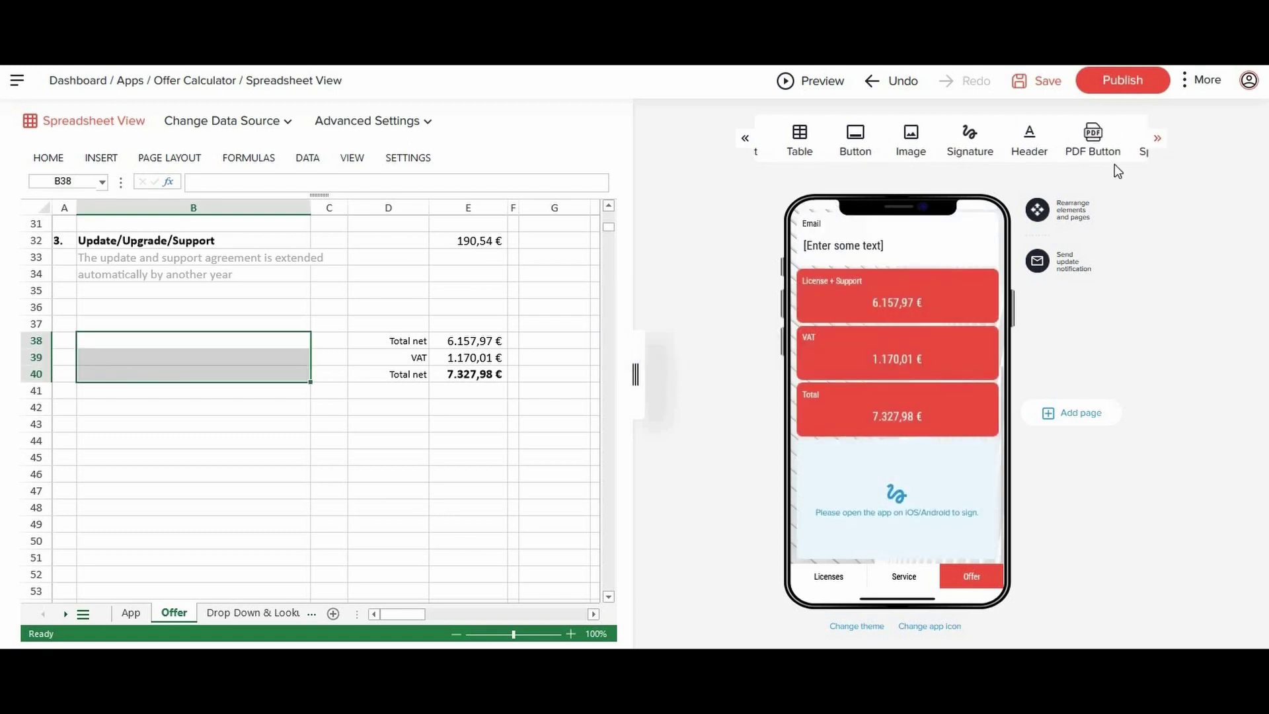
click(1107, 153)
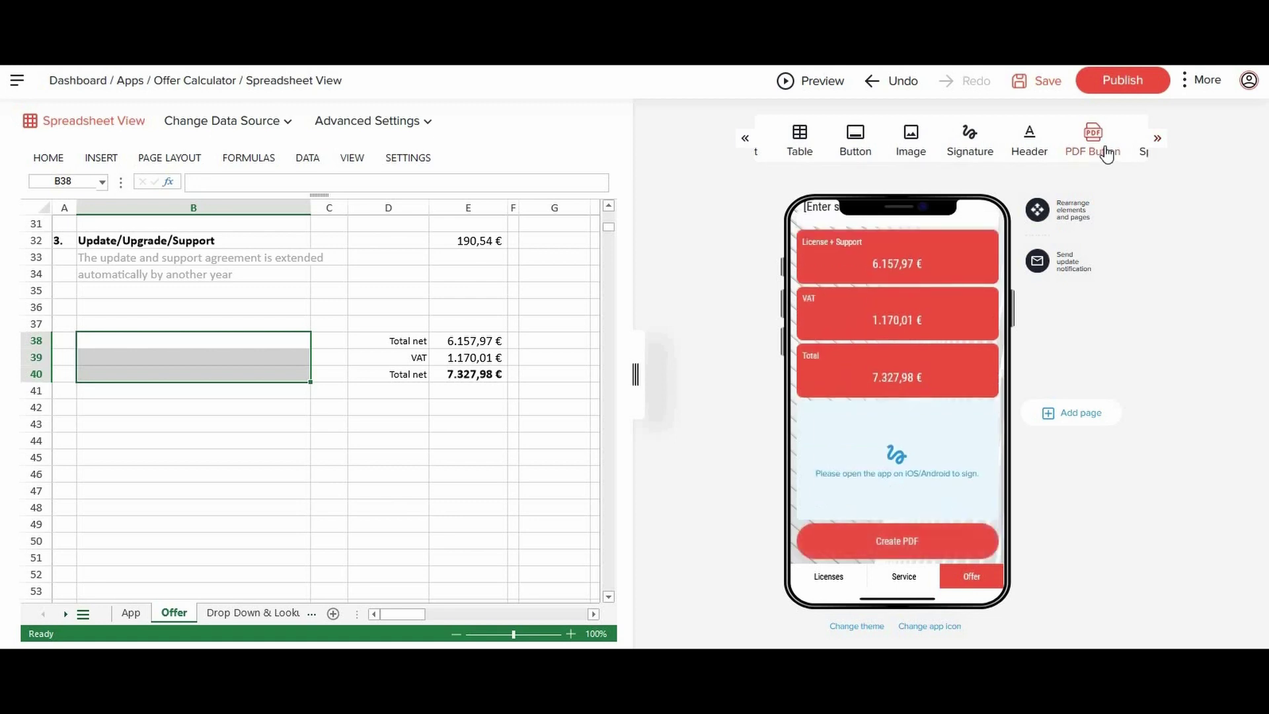
click(857, 553)
Set the Create PDF button's PDF Sheet to Offer
click(912, 539)
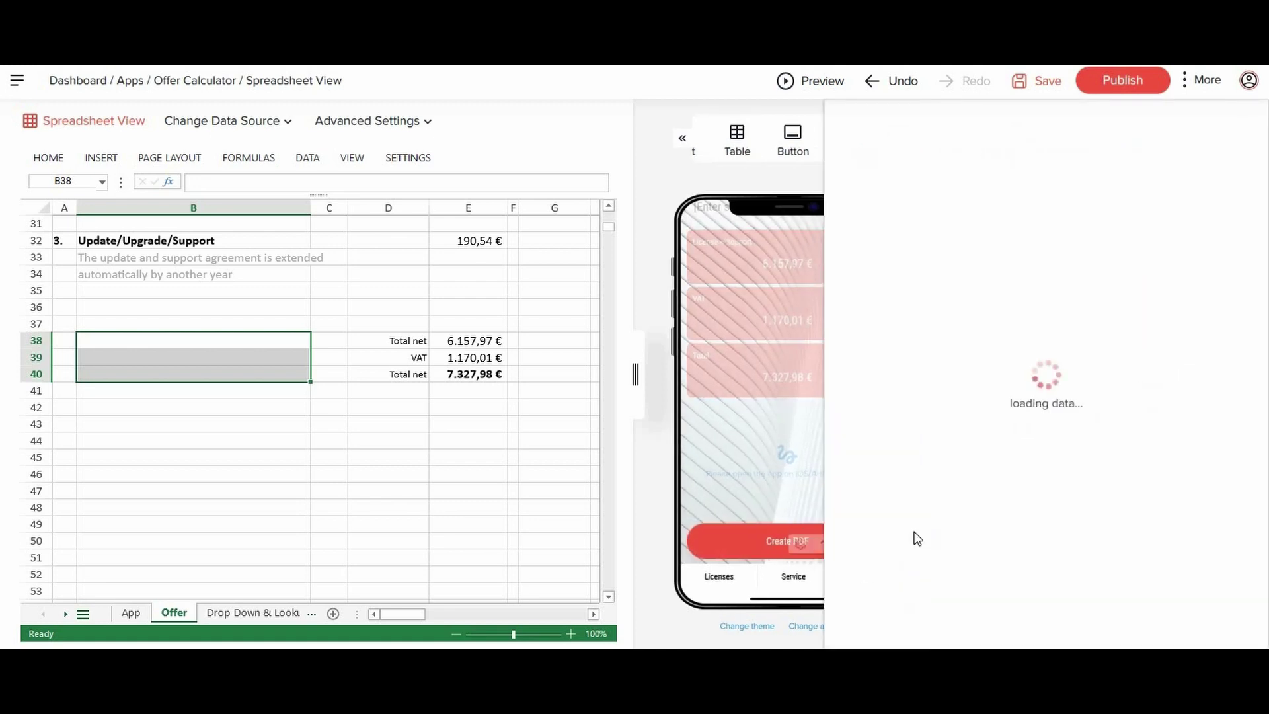
click(931, 185)
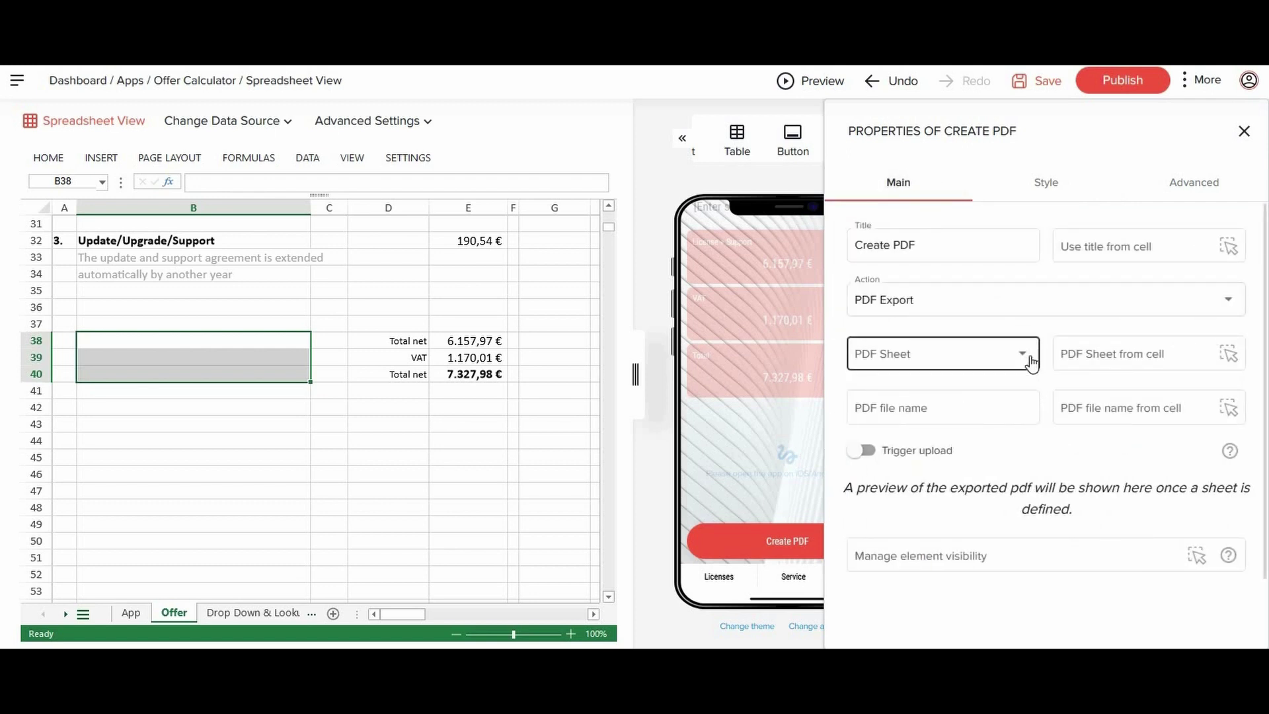
click(1031, 357)
click(1016, 360)
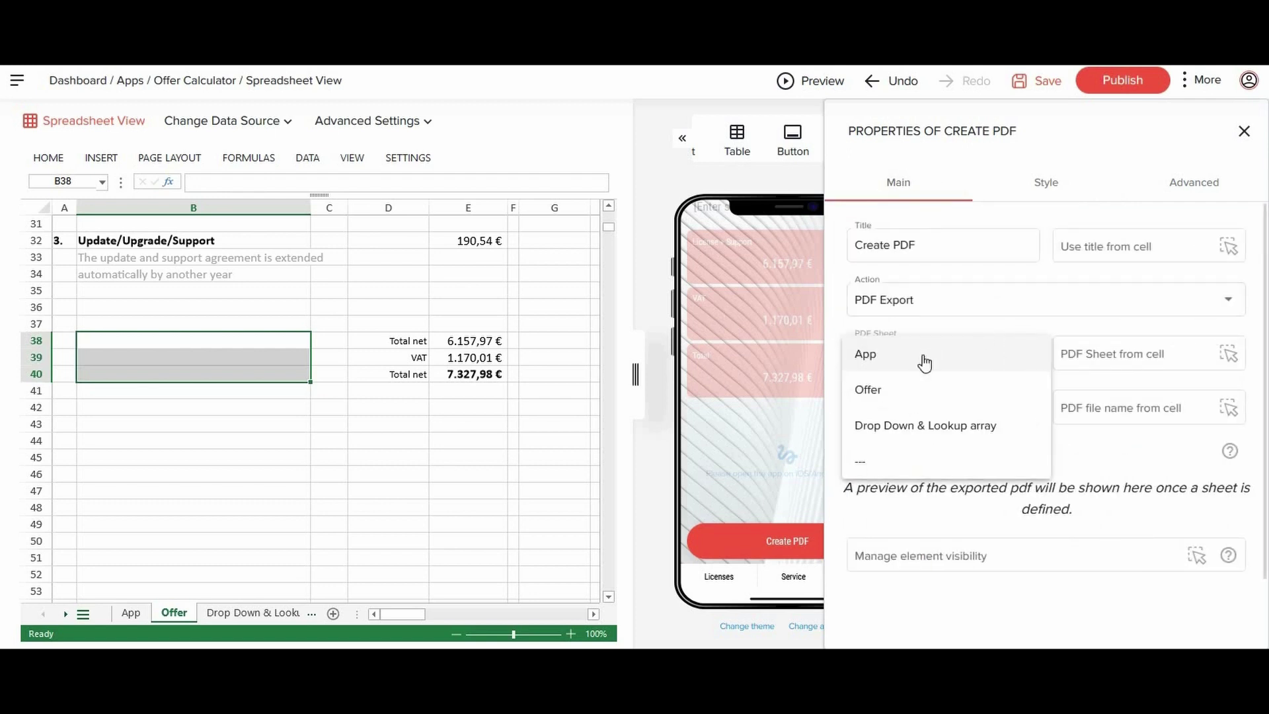
click(894, 400)
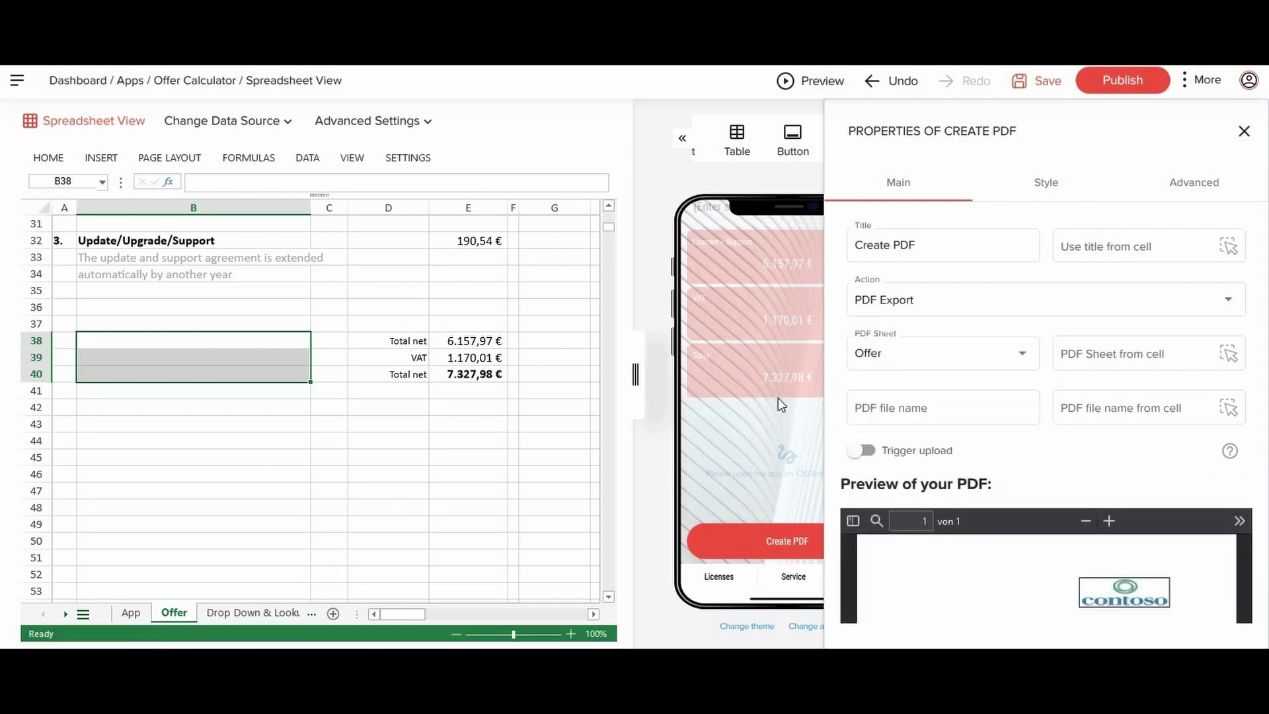
scroll(1117, 538, down, 2)
scroll(1117, 539, down, 2)
scroll(1117, 509, up, 4)
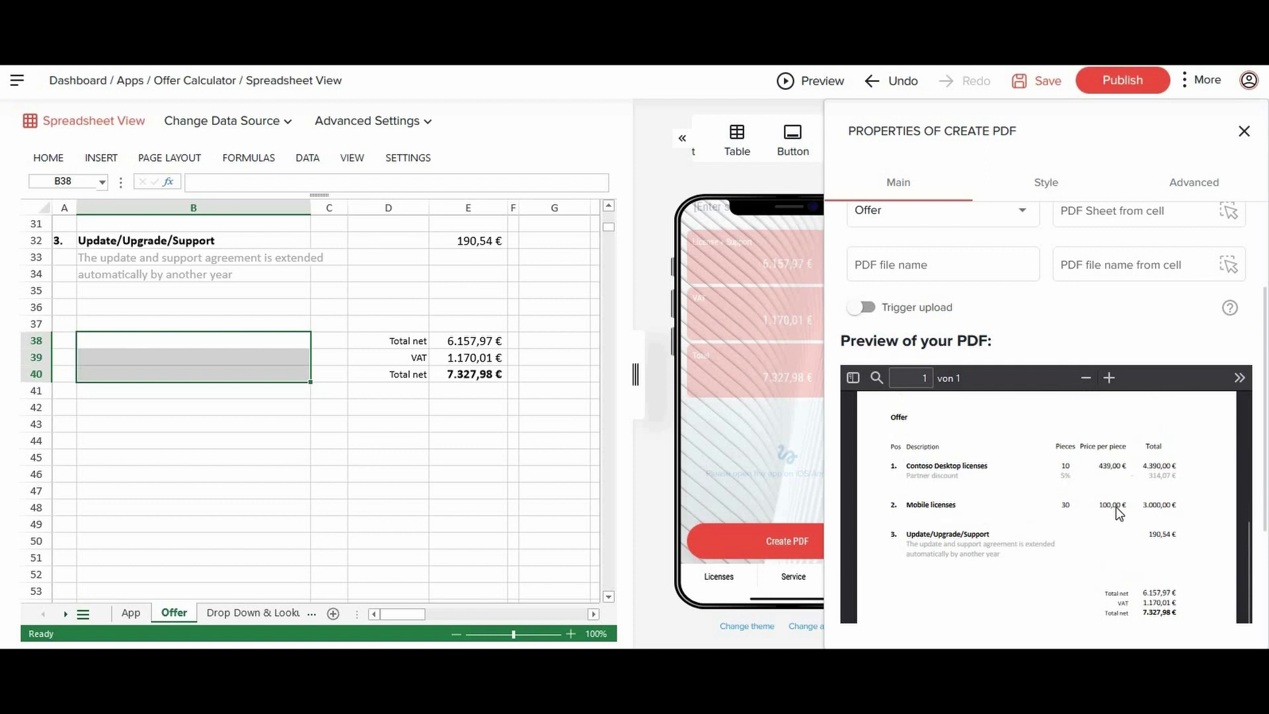
click(1241, 135)
Add an action button titled 'Send via Email' with the Send mail action
click(854, 137)
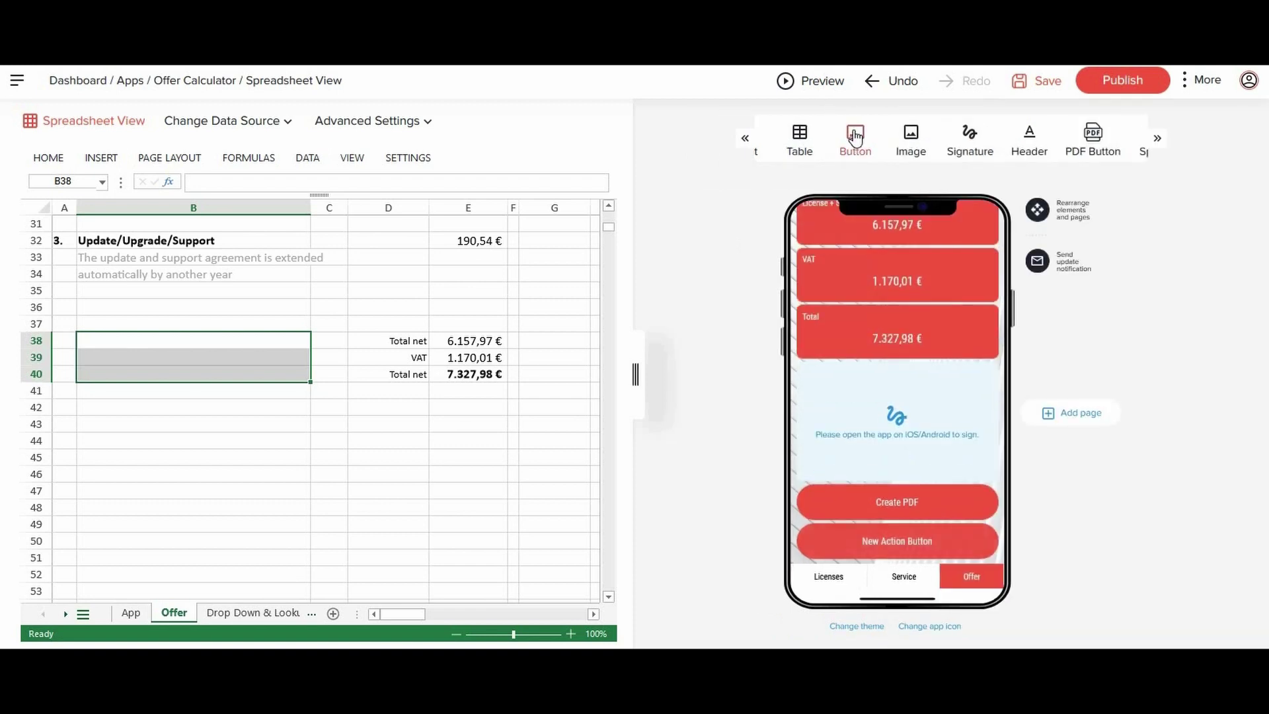
click(910, 535)
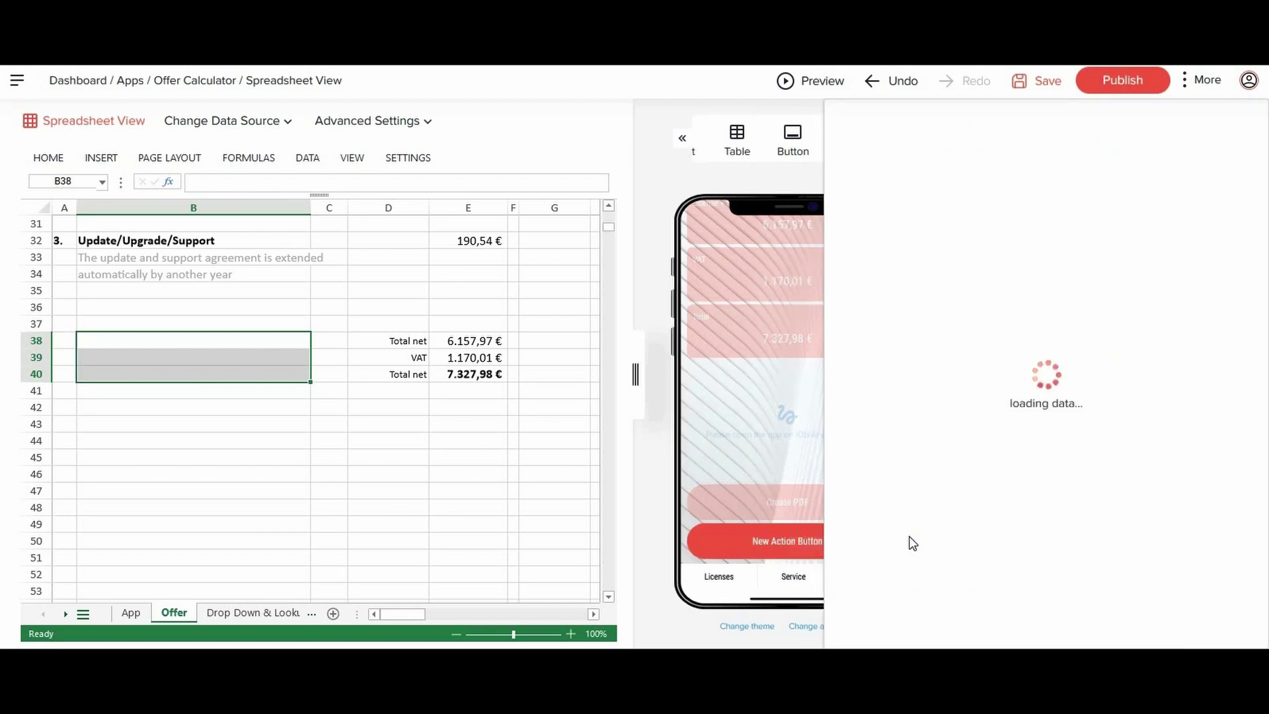
triple_click(972, 250)
text(Send v)
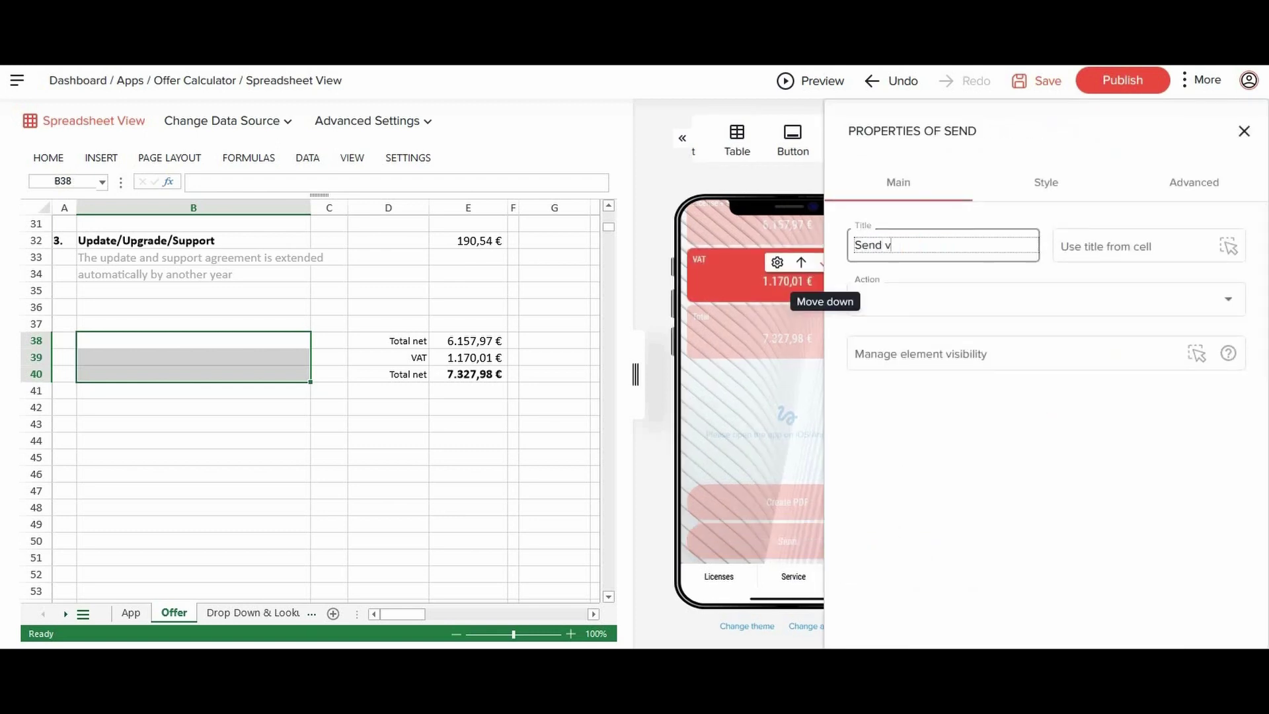
text(ia Email)
click(985, 310)
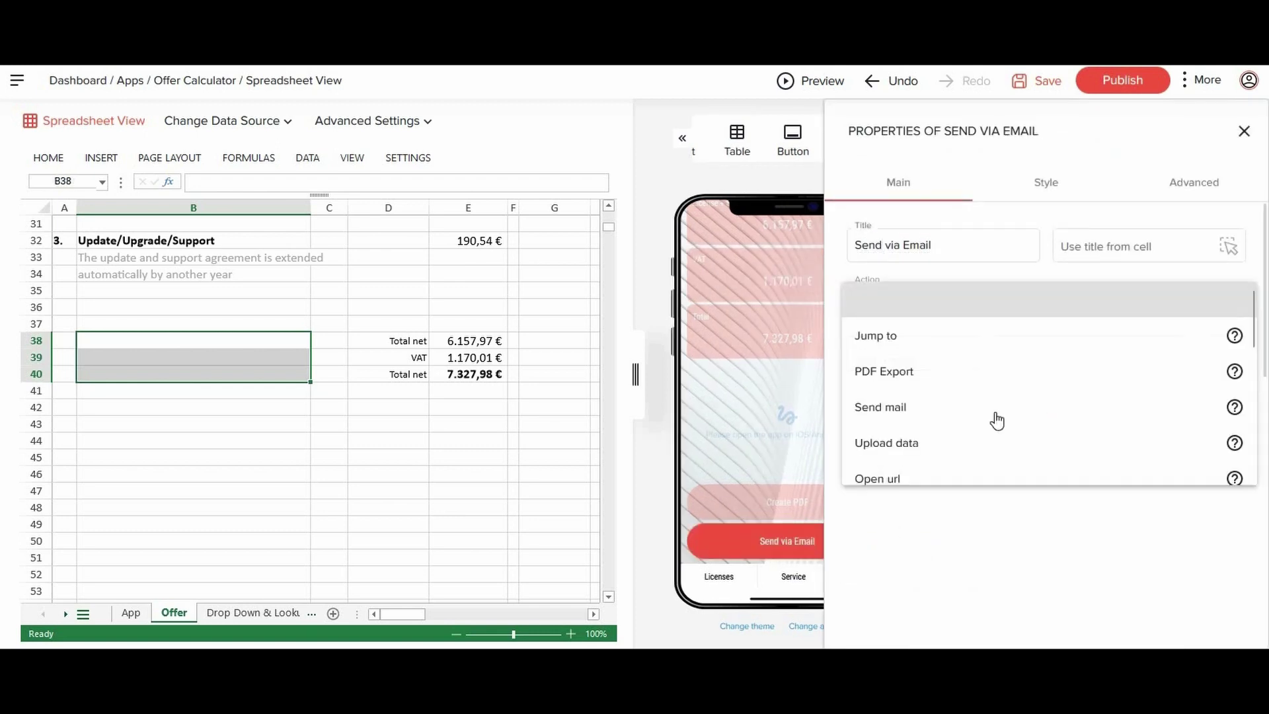
click(881, 407)
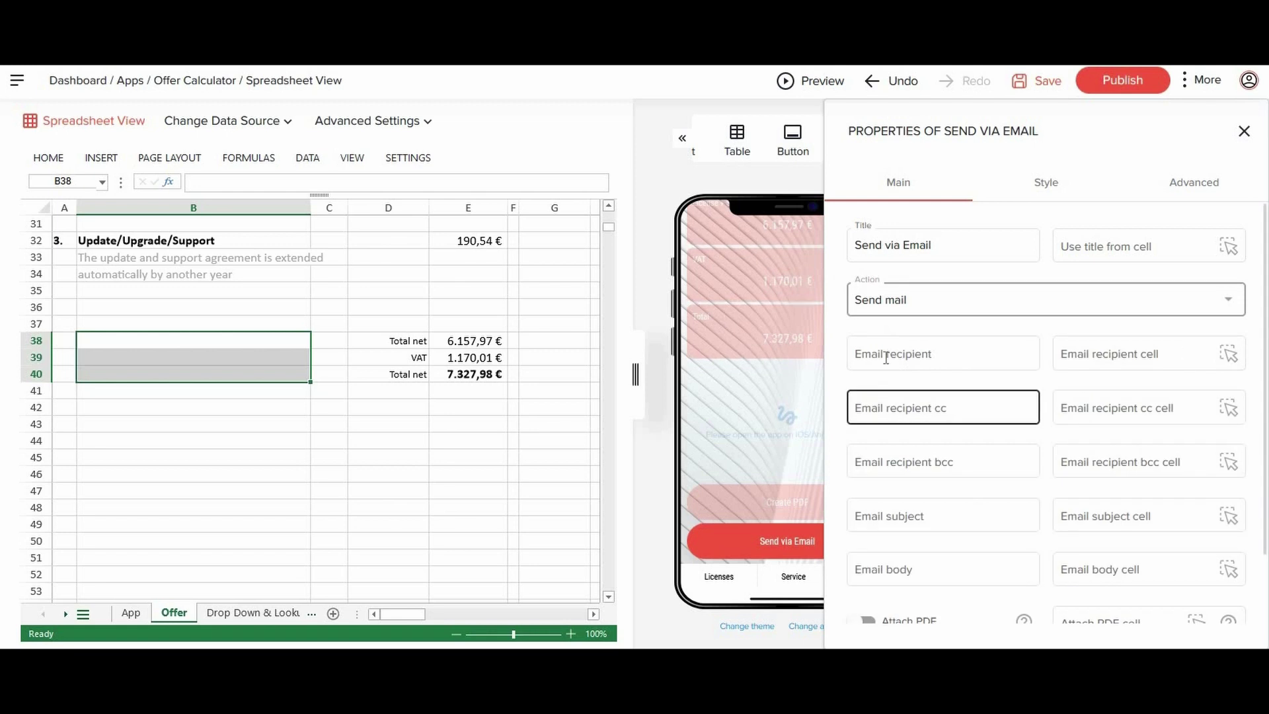
Take the recipient from App!C36, add an accounting cc address, and set subject 'Contoso.com - Licensing Offer'
click(1228, 355)
click(130, 613)
scroll(252, 430, down, 3)
click(254, 500)
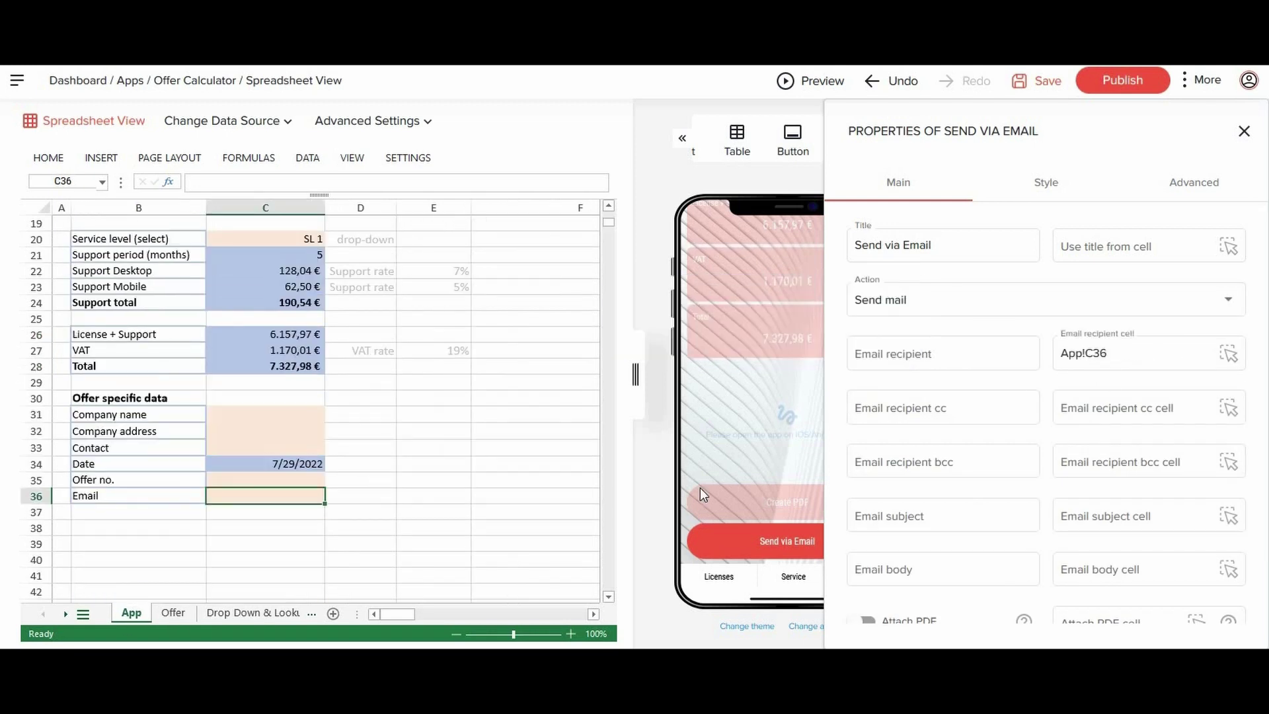
click(925, 408)
text(accounting@company.com)
scroll(859, 463, down, 1)
click(992, 433)
text(Contoso.com - Licensing Offer)
Attach the Offer sheet as a PDF to the email
click(861, 541)
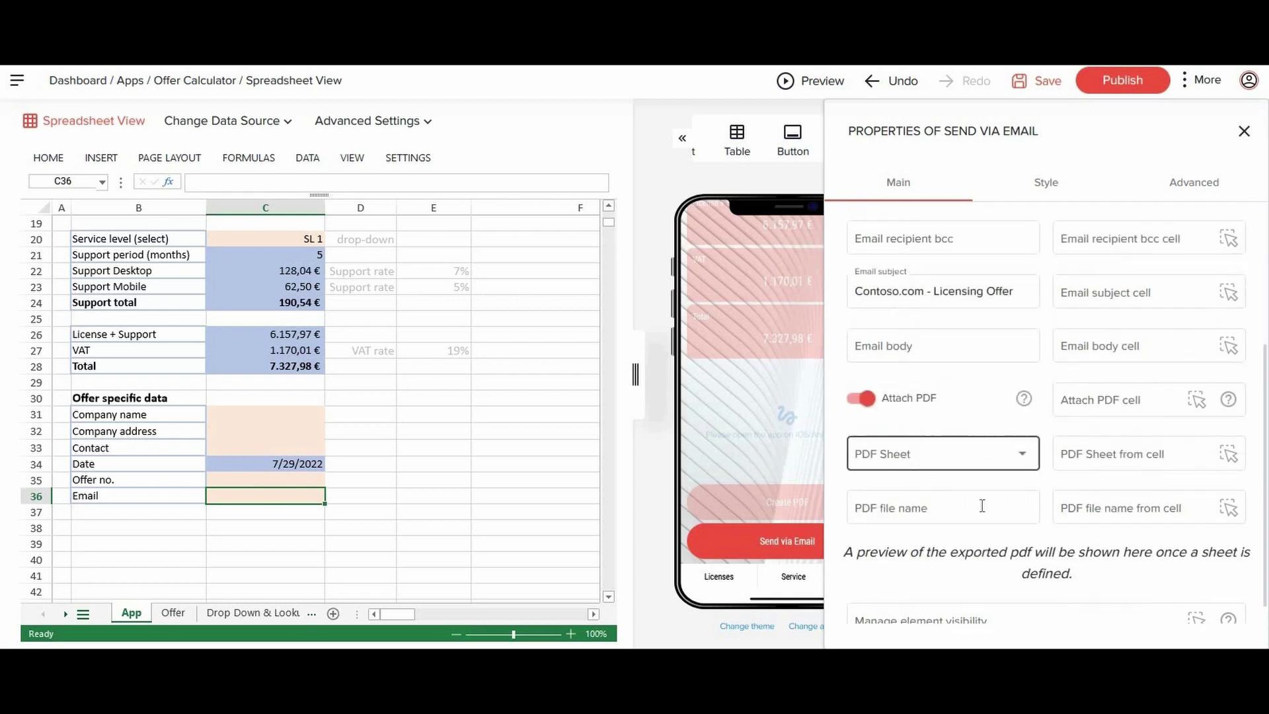
click(1020, 455)
click(911, 497)
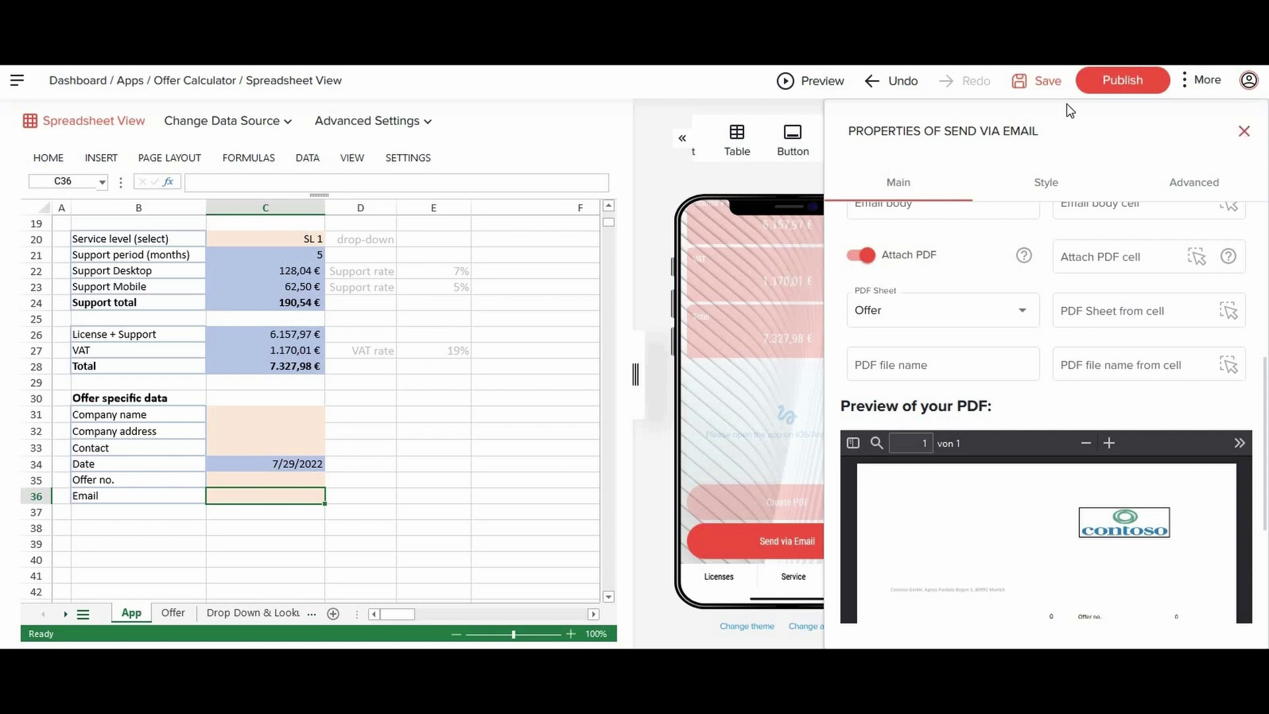
click(1244, 131)
Save the app to keep the new Create PDF and Send via Email buttons
click(1044, 85)
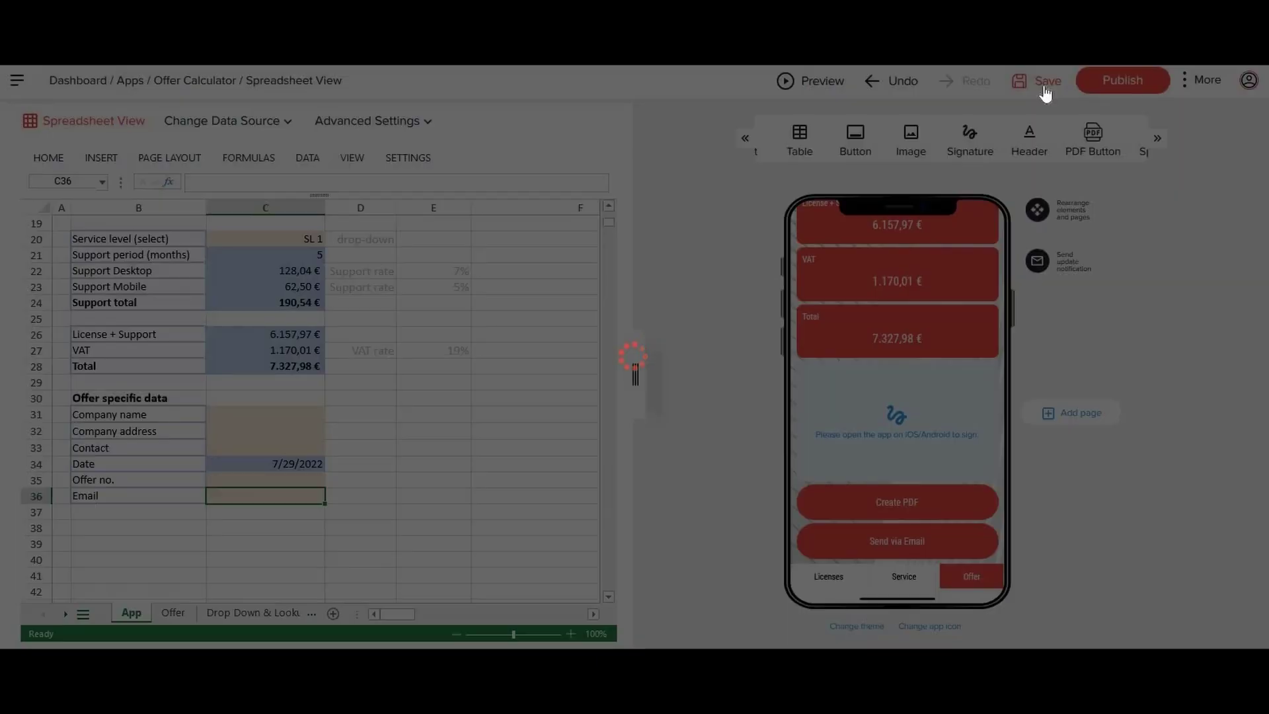